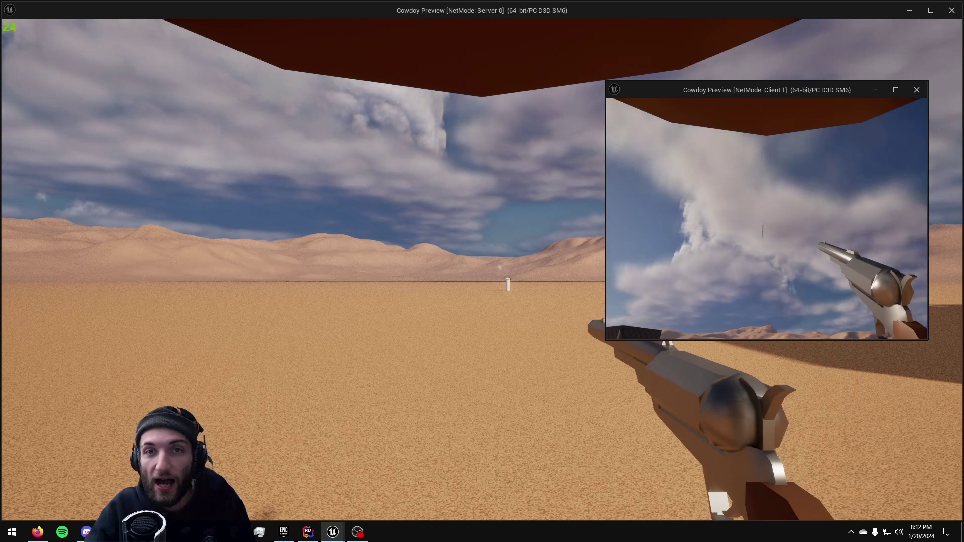
Walk the client player toward the server player, fire the revolver, and end the play-test
key(w)
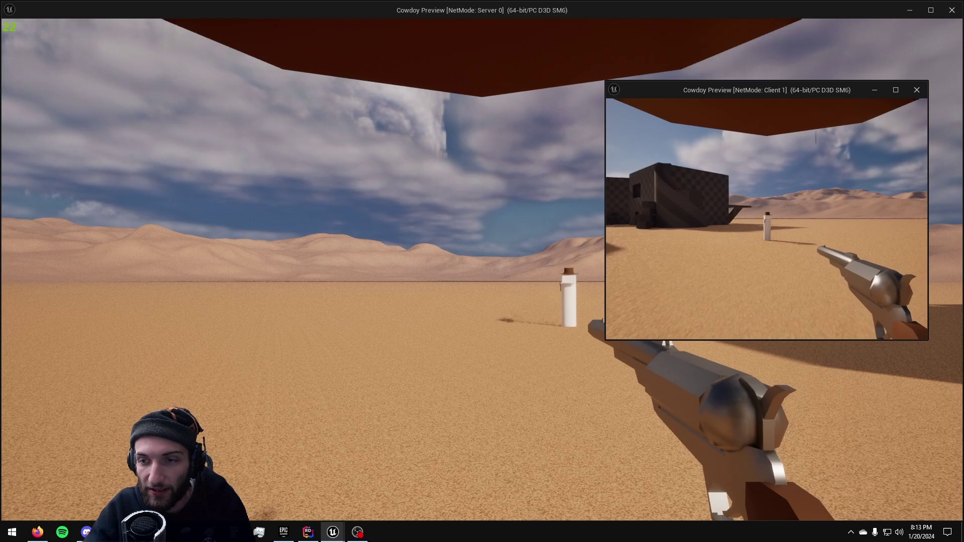
key(w)
click(767, 219)
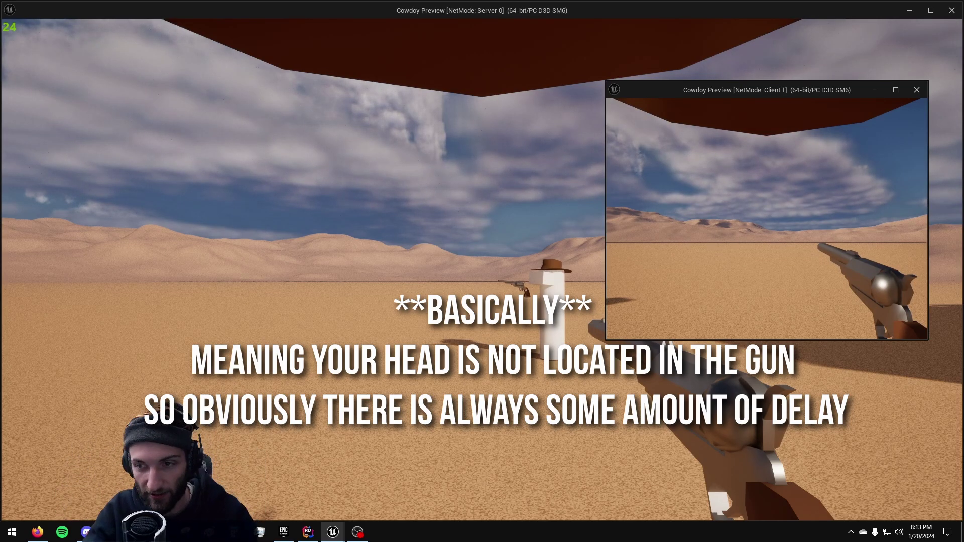
key(super)
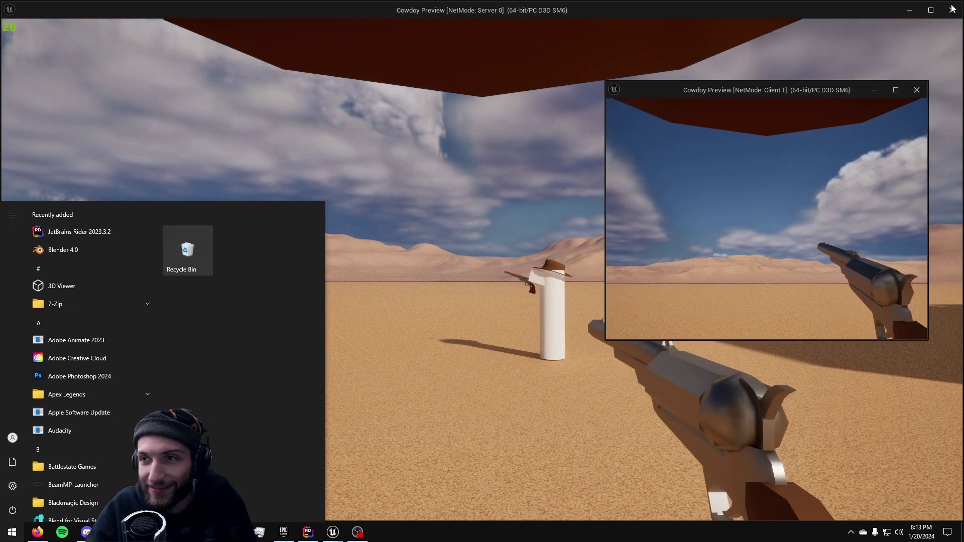
Return to the RevolverShoot graph and open the SpeedOfSoundDelay patch to inspect its Trigger Delay
click(952, 10)
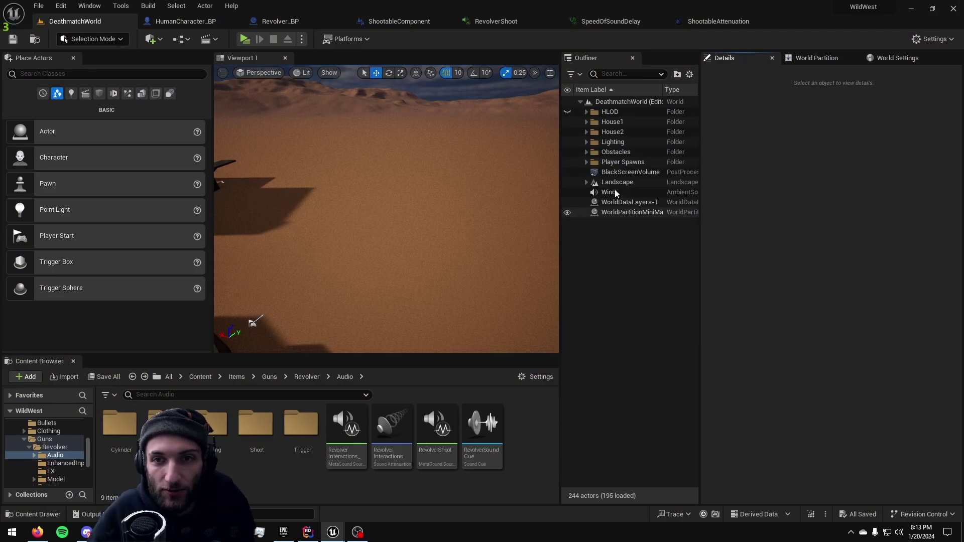
click(497, 22)
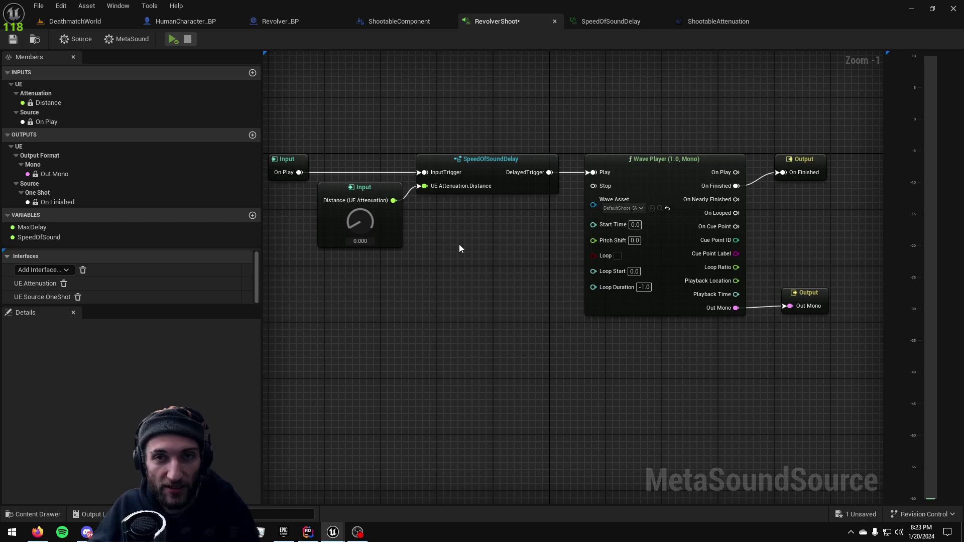
drag(474, 262, 466, 181)
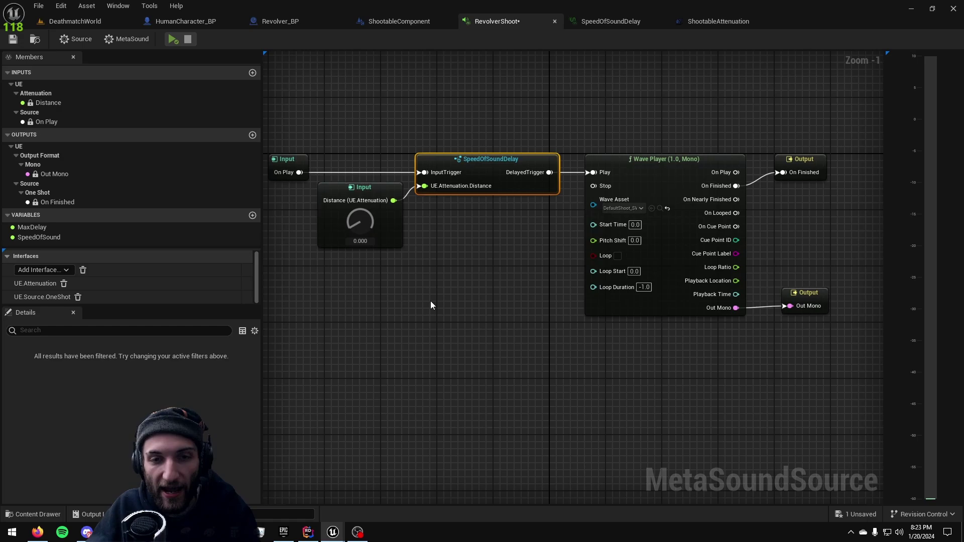
drag(429, 292, 350, 467)
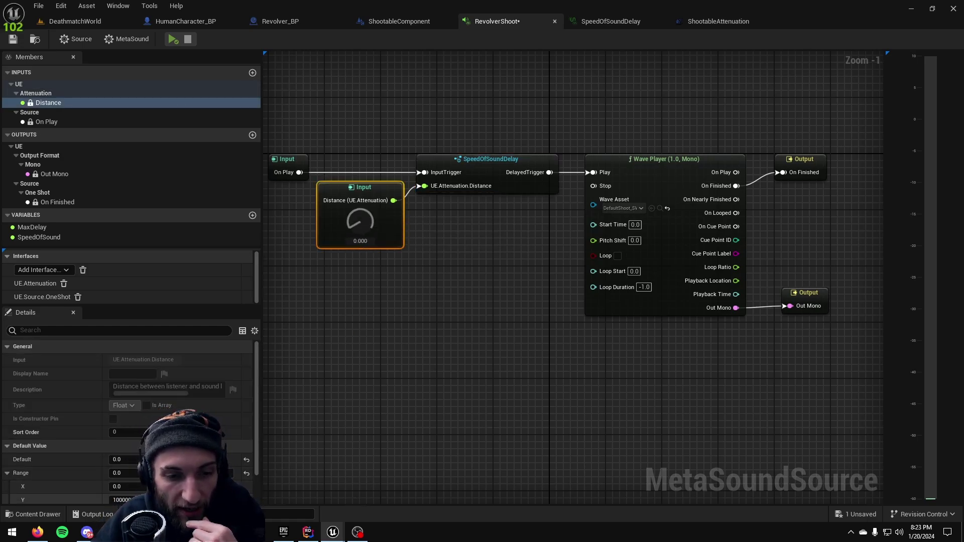
click(435, 333)
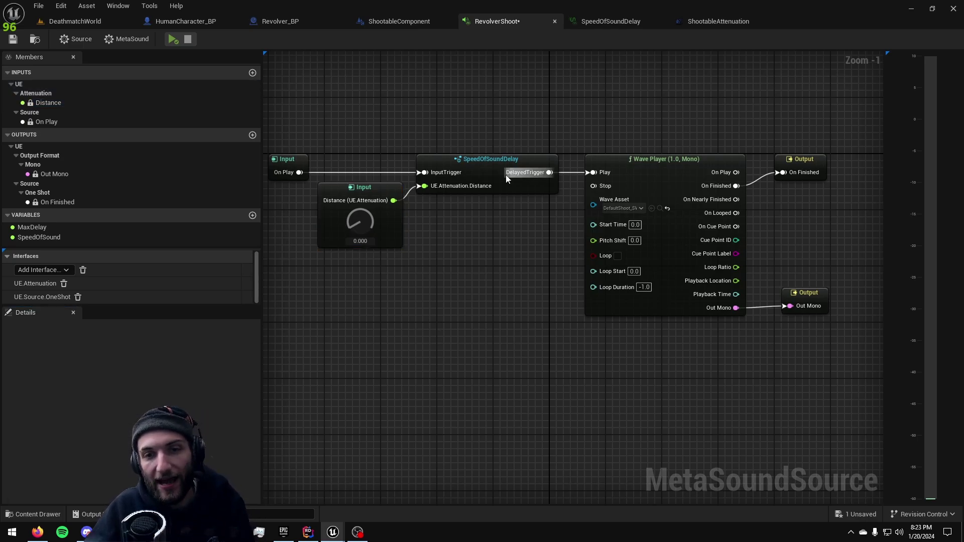
double_click(493, 156)
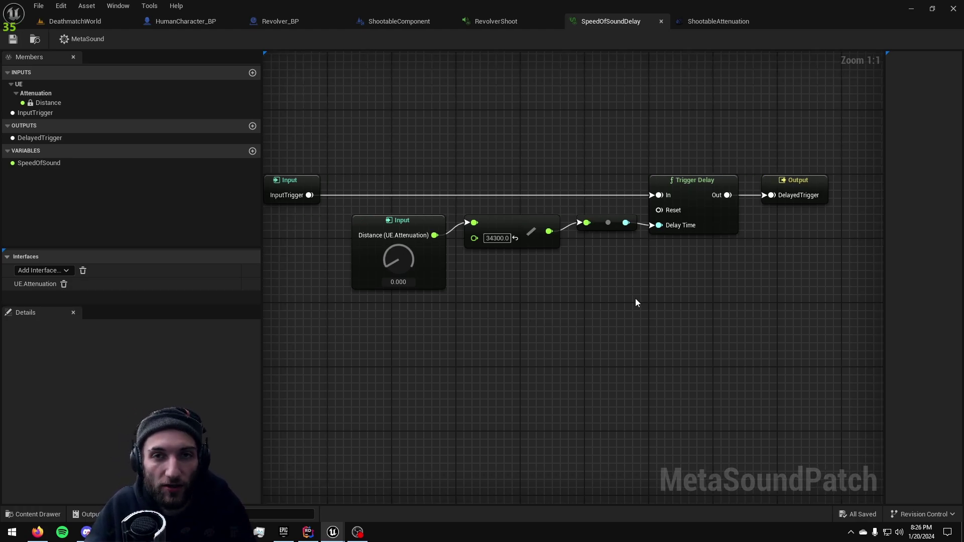
Create a MetaSound Patch named 'DelayerBySpeedOfSound' in the Revolver Audio folder and open it
key(ctrl+space)
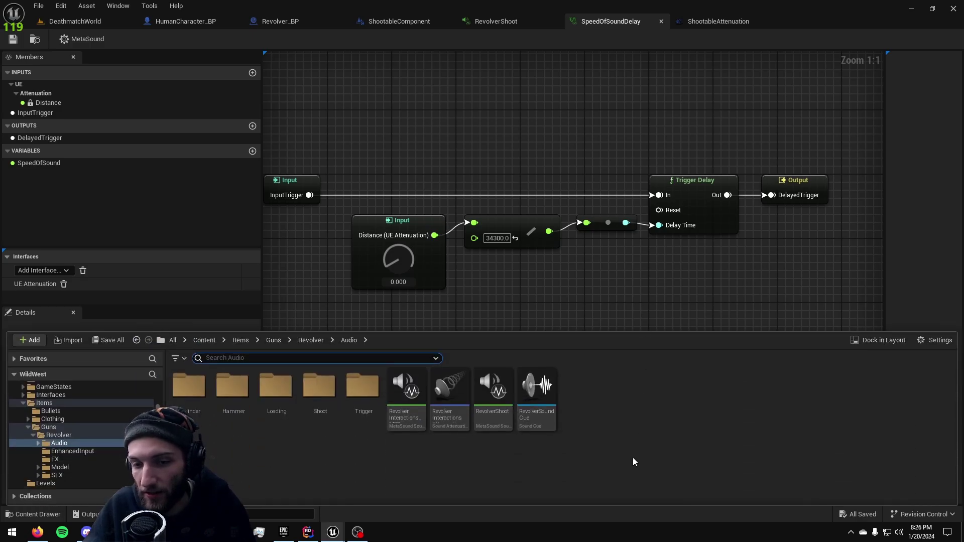
right_click(638, 417)
mouse_move(716, 242)
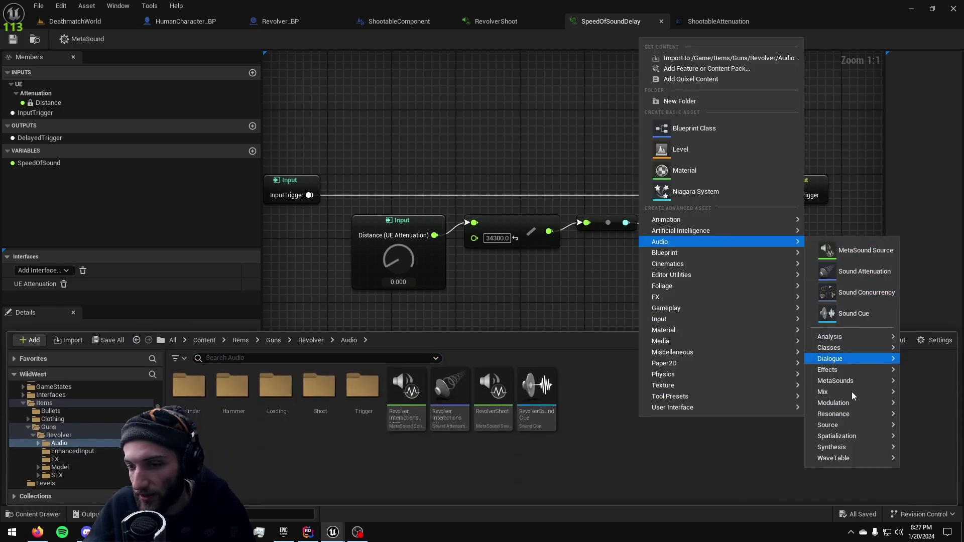
mouse_move(851, 382)
click(774, 389)
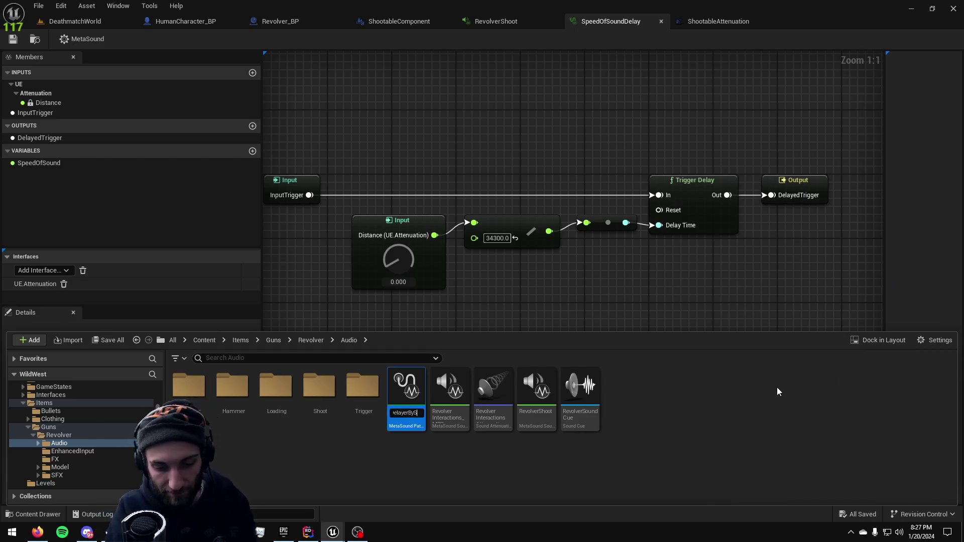
text(DelayerBySpeedOfSound)
key(Return)
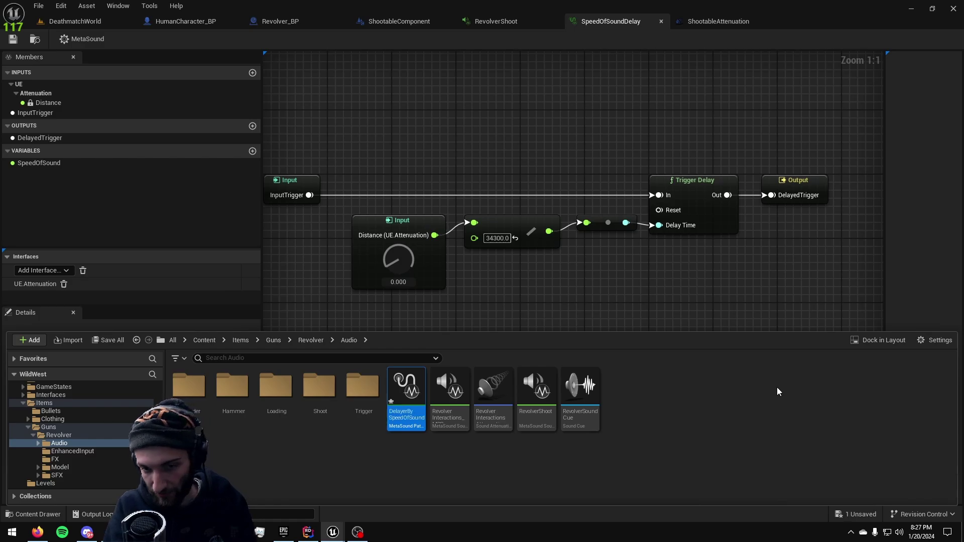
double_click(394, 425)
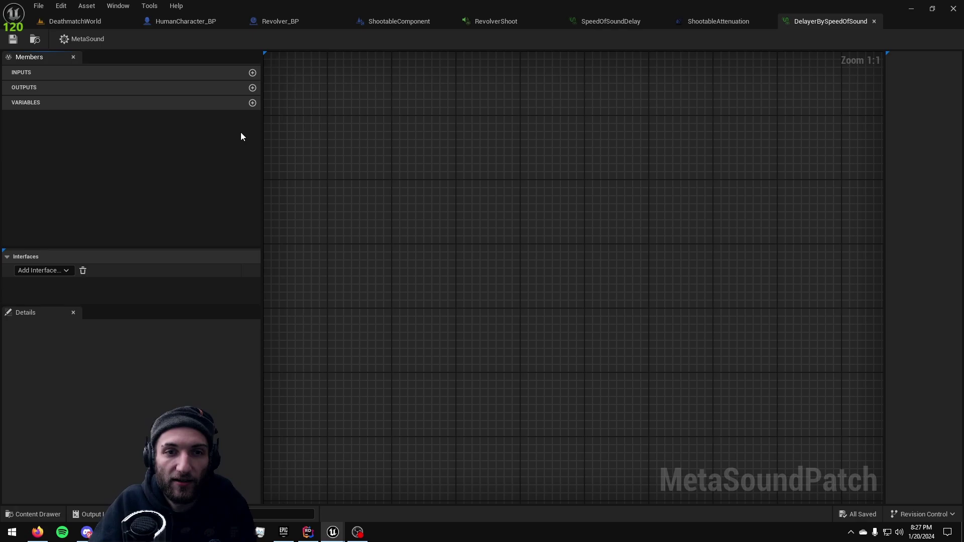
Add a patch input and a patch output, both of type Trigger
click(253, 72)
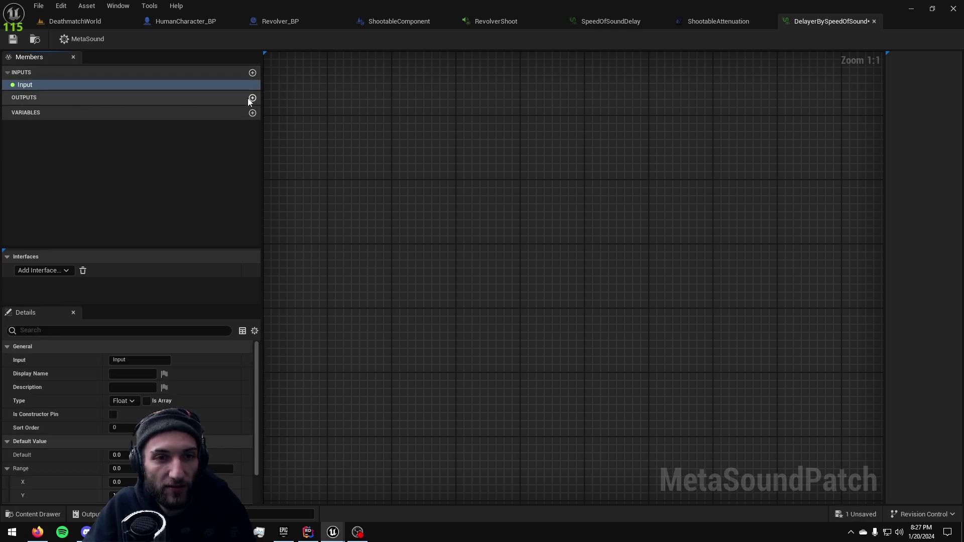
click(129, 400)
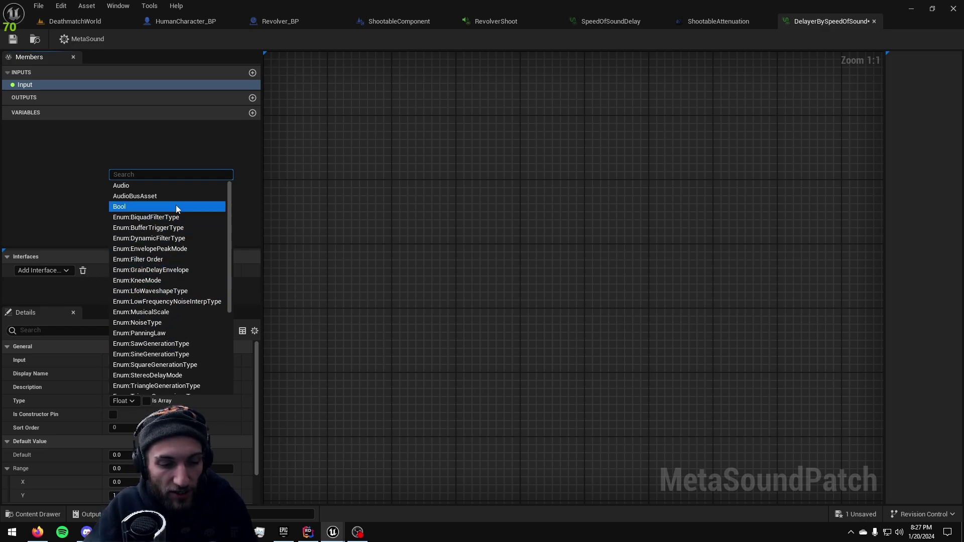
text(trig)
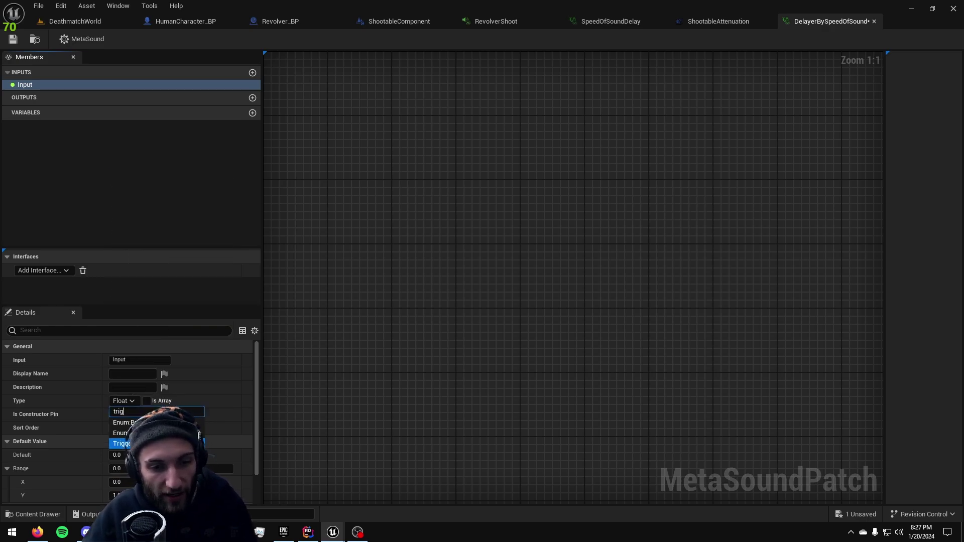
click(123, 475)
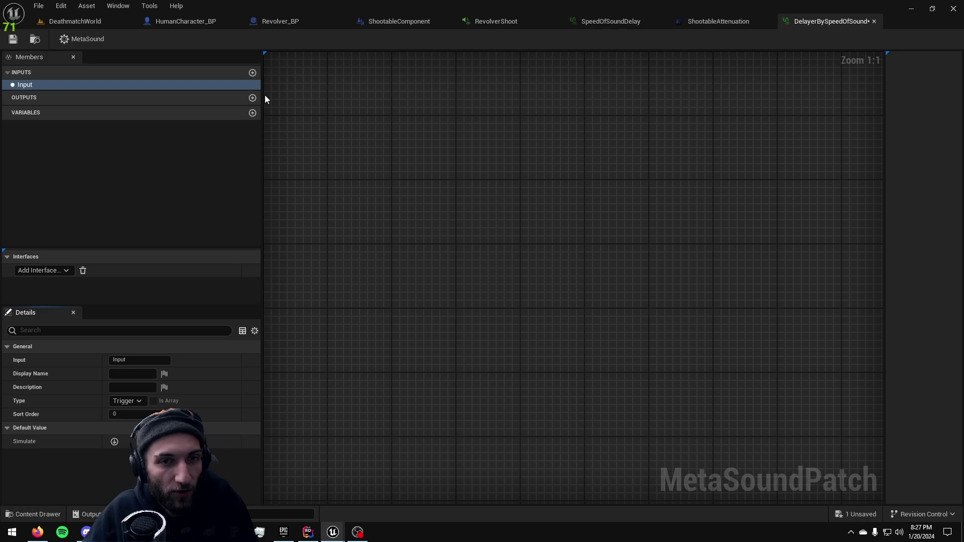
click(252, 99)
click(123, 400)
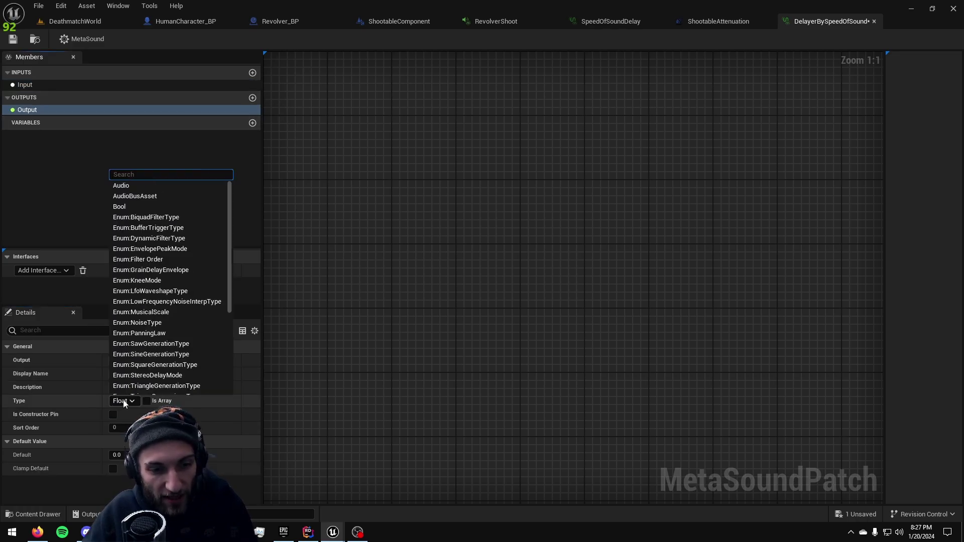
text(tr)
click(123, 475)
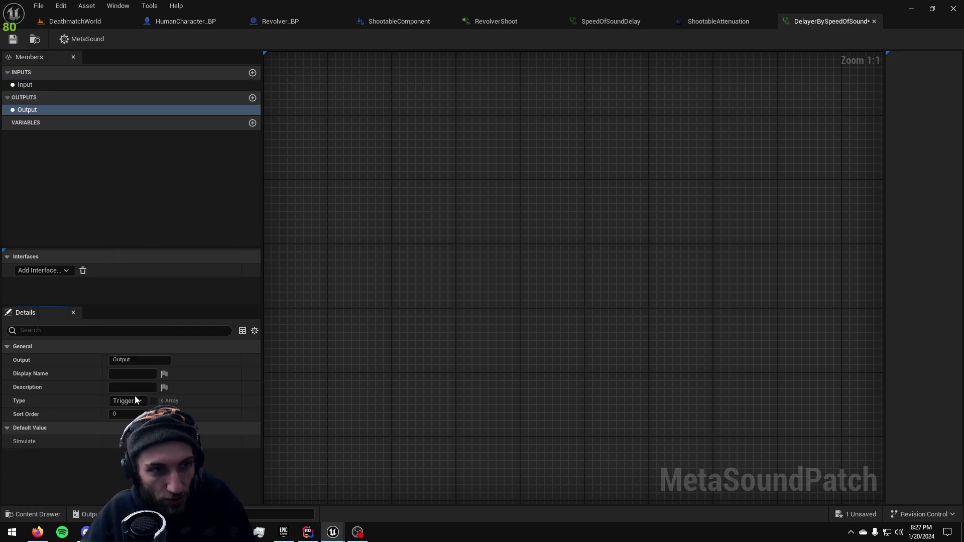
Place the Input and Output nodes on the graph, wire Input to Output, and save
drag(25, 84, 429, 210)
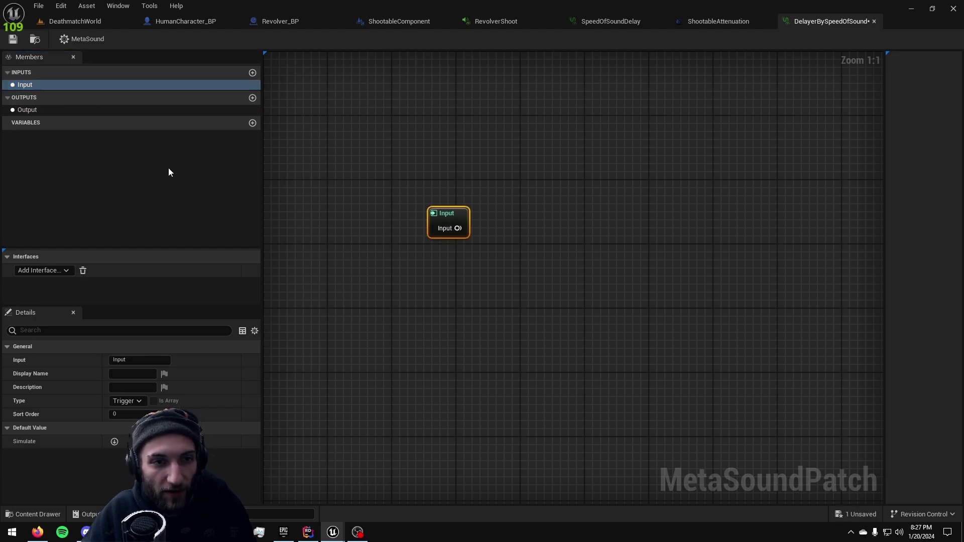
drag(36, 112, 743, 218)
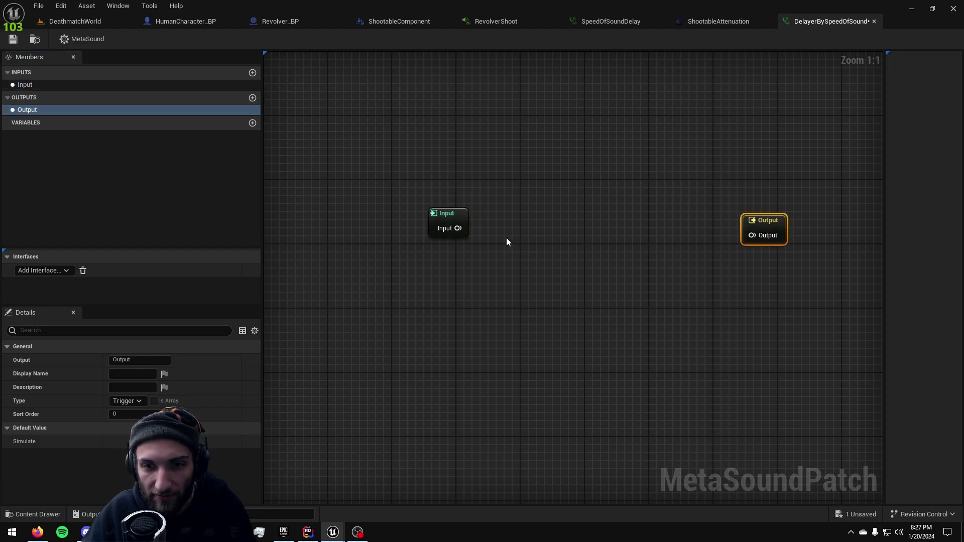
drag(458, 227, 752, 234)
click(442, 219)
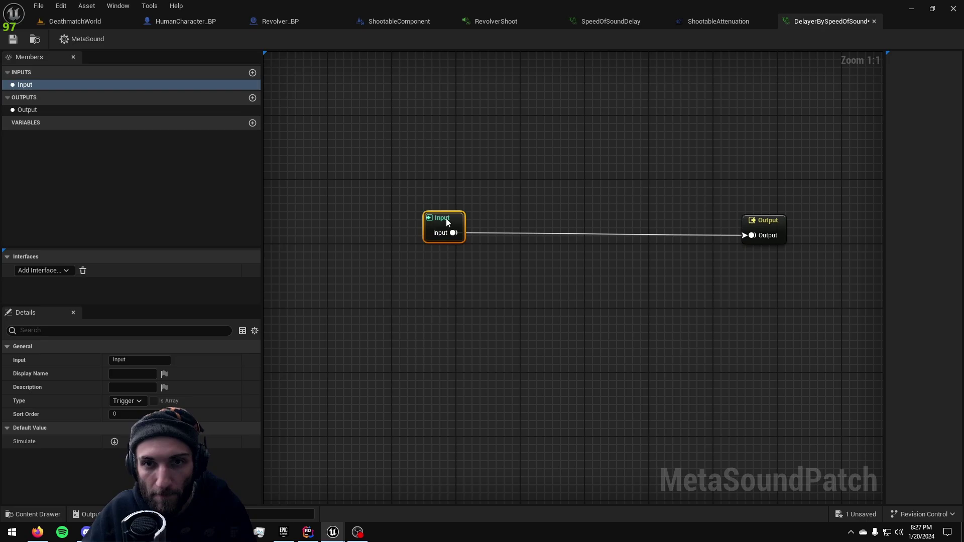
key(ctrl+s)
In RevolverShoot, move SpeedOfSoundDelay aside and break its trigger connections
click(492, 20)
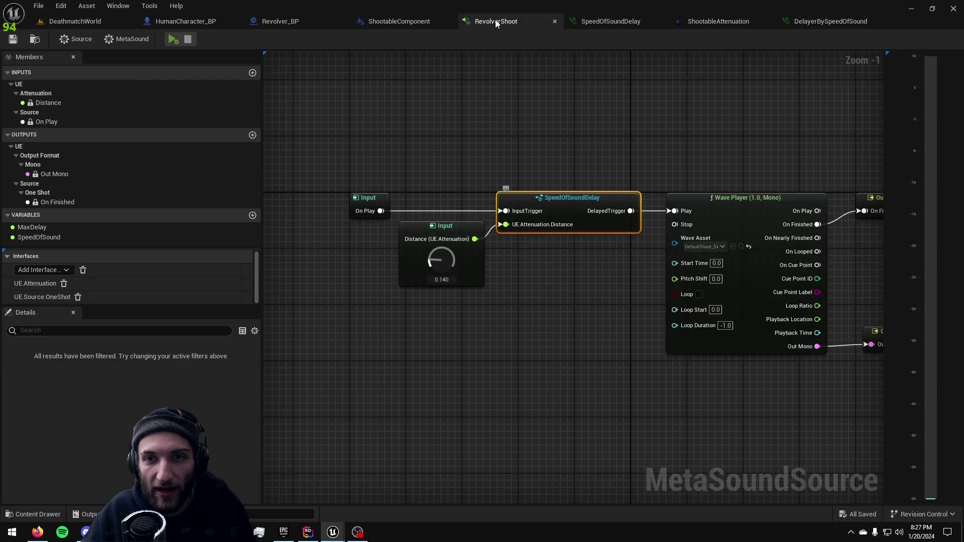
right_drag(465, 143, 437, 105)
key(ctrl+x)
key(ctrl+v)
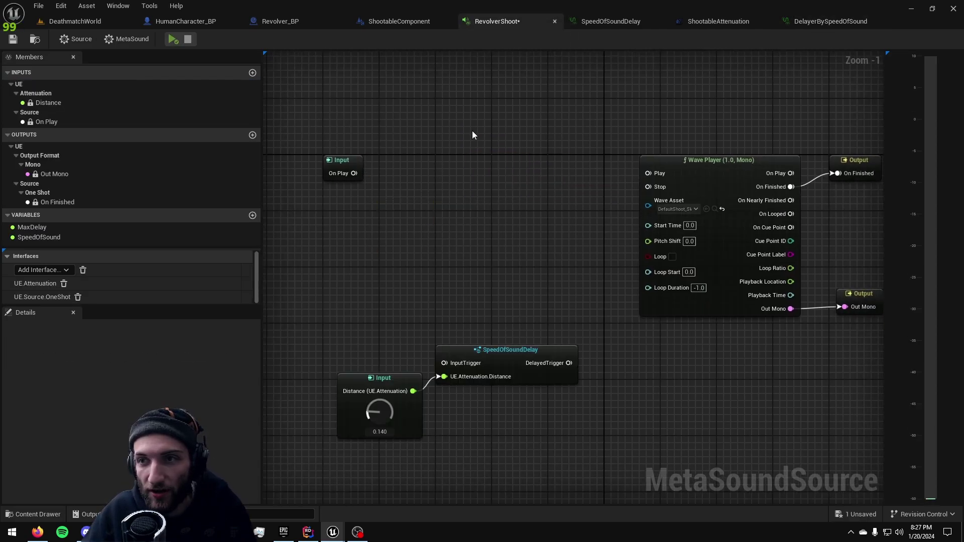
Add a DelayerBySpeedOfSound node in front of the Wave Player
right_click(450, 176)
text(delayer)
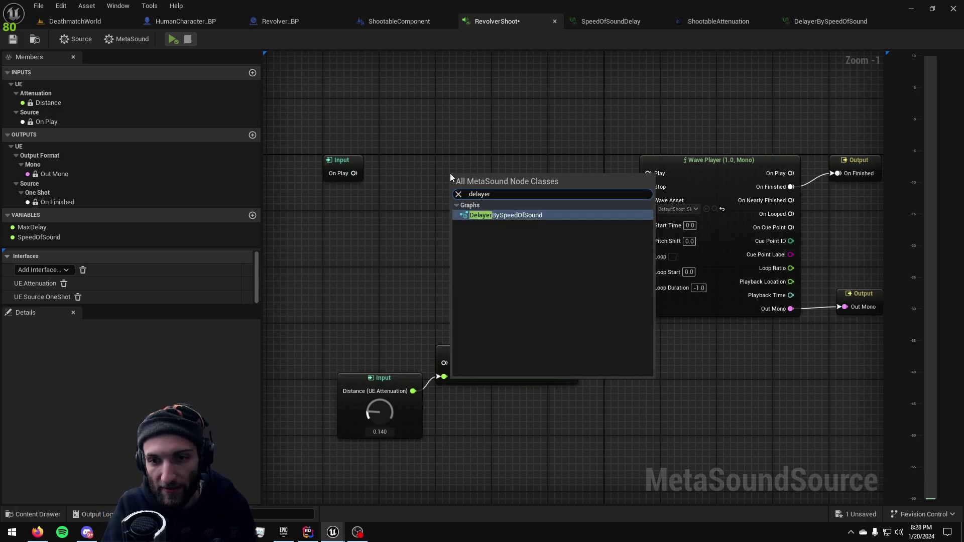
key(Return)
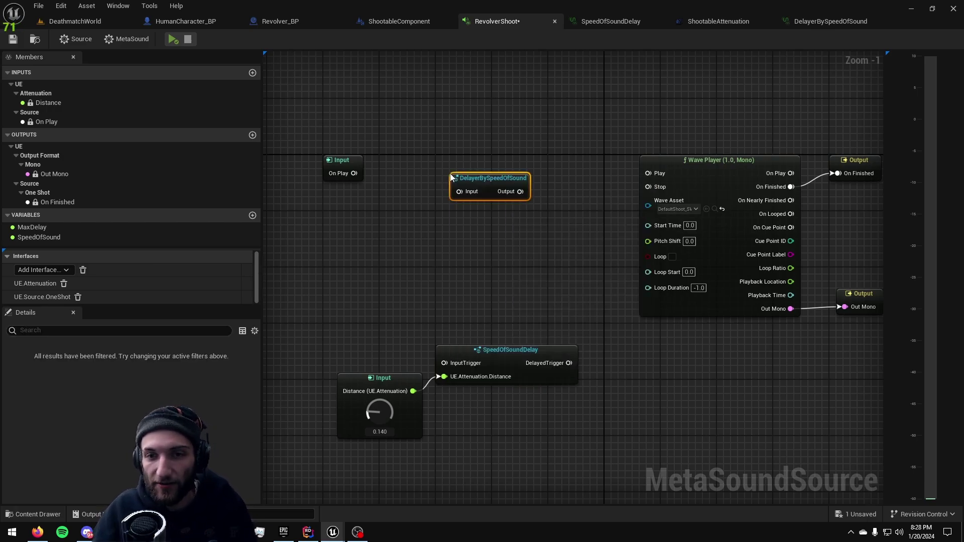
drag(483, 182, 511, 162)
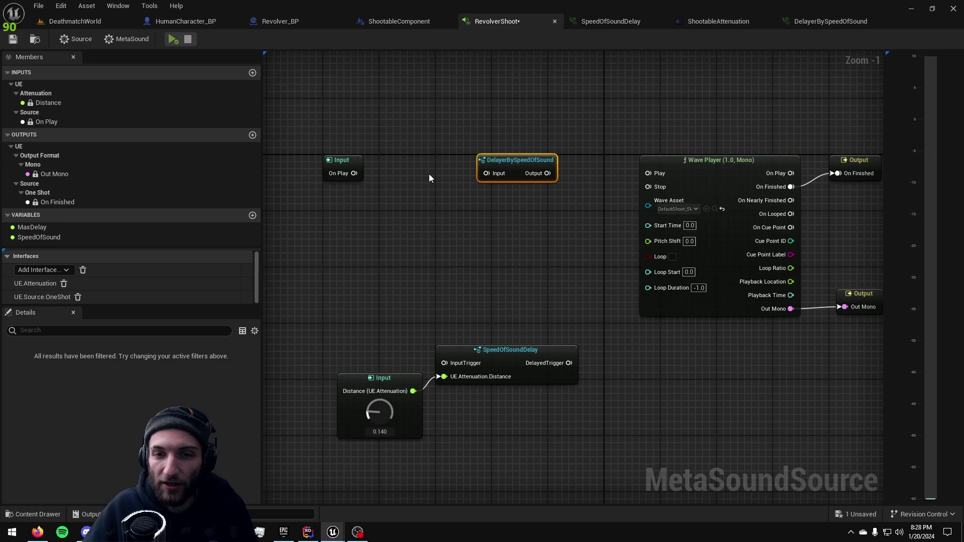
Wire On Play through DelayerBySpeedOfSound into Wave Player's Play, save, and preview the sound
drag(354, 174, 661, 176)
right_drag(617, 210, 547, 211)
key(ctrl+s)
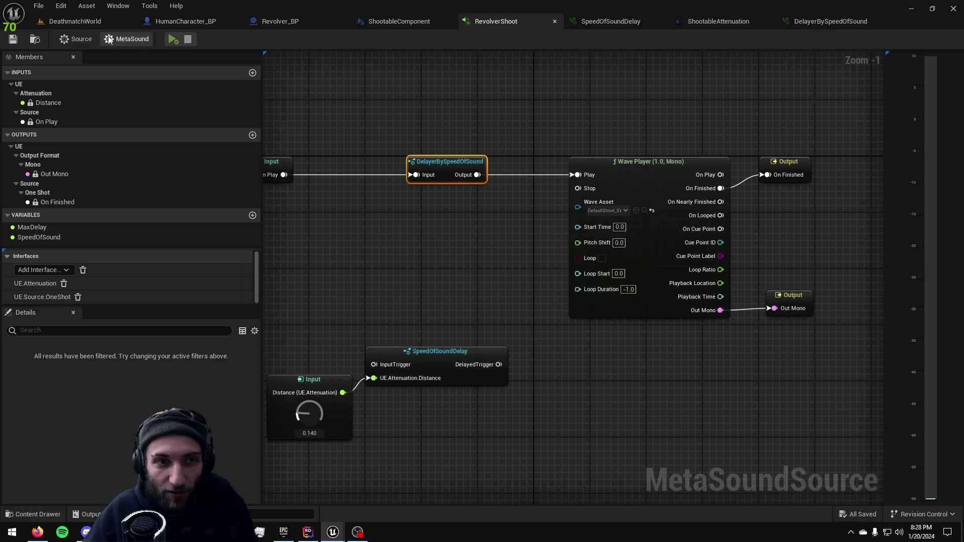
click(172, 40)
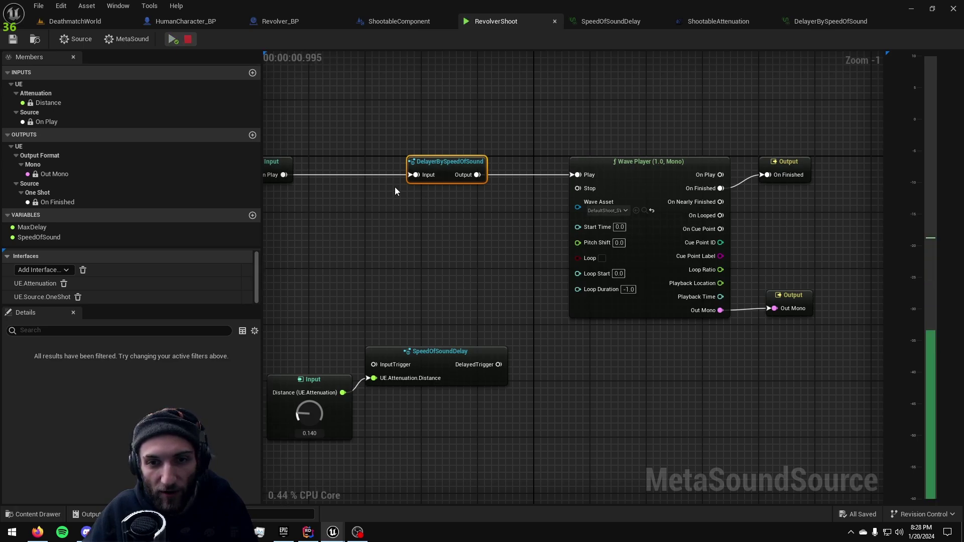
right_drag(493, 186, 548, 199)
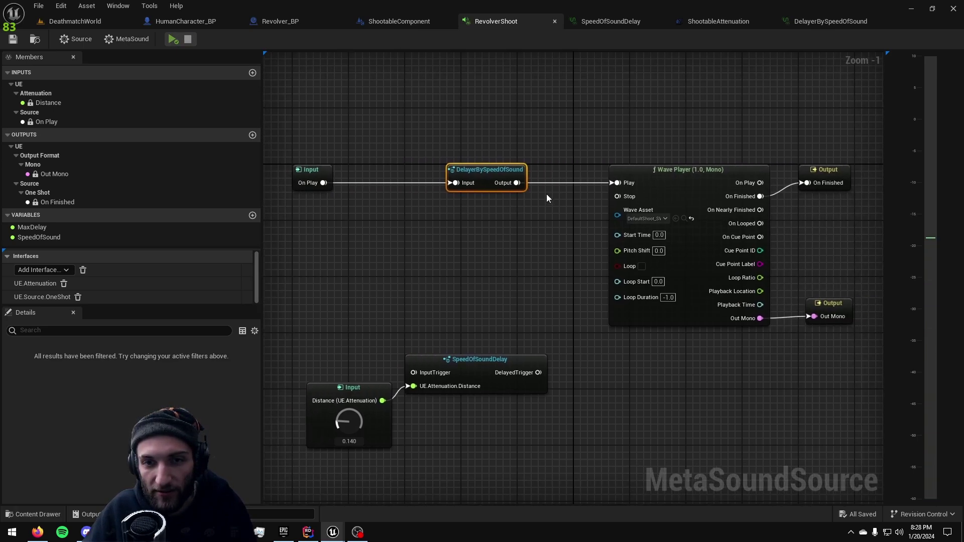
click(172, 40)
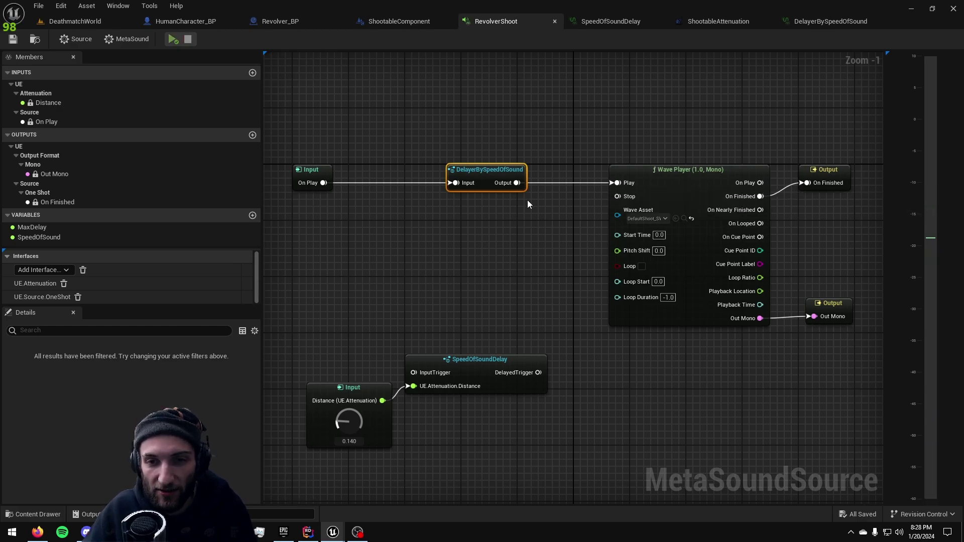
Route DelayerBySpeedOfSound's Input through a Trigger Delay (Delay Time 1.0) to its Output and save
double_click(490, 171)
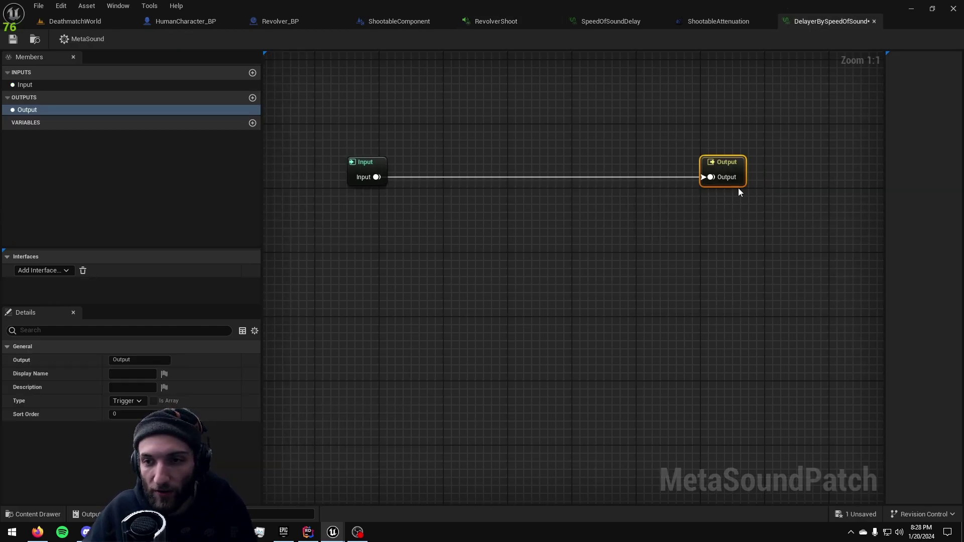
ctrl+drag(711, 178, 566, 184)
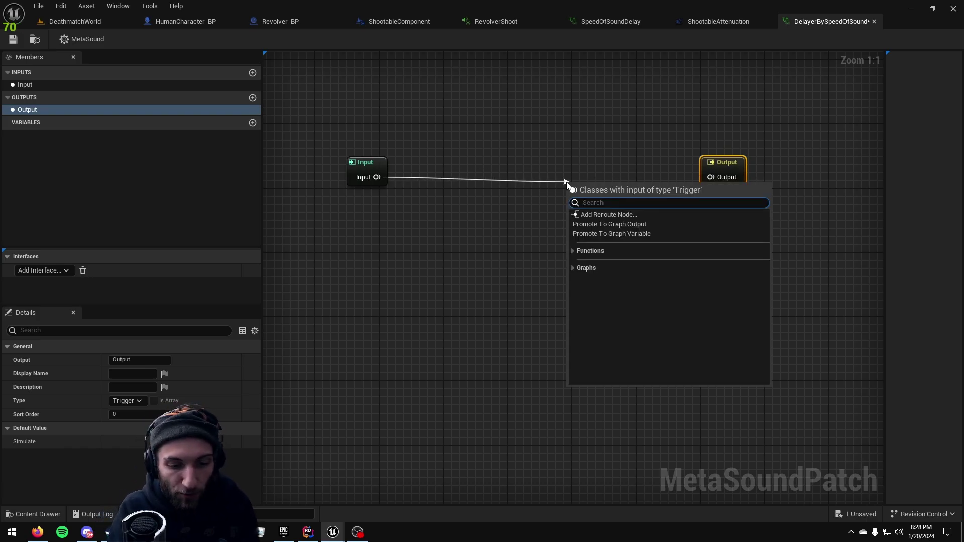
text(delay)
click(606, 251)
drag(656, 177, 722, 181)
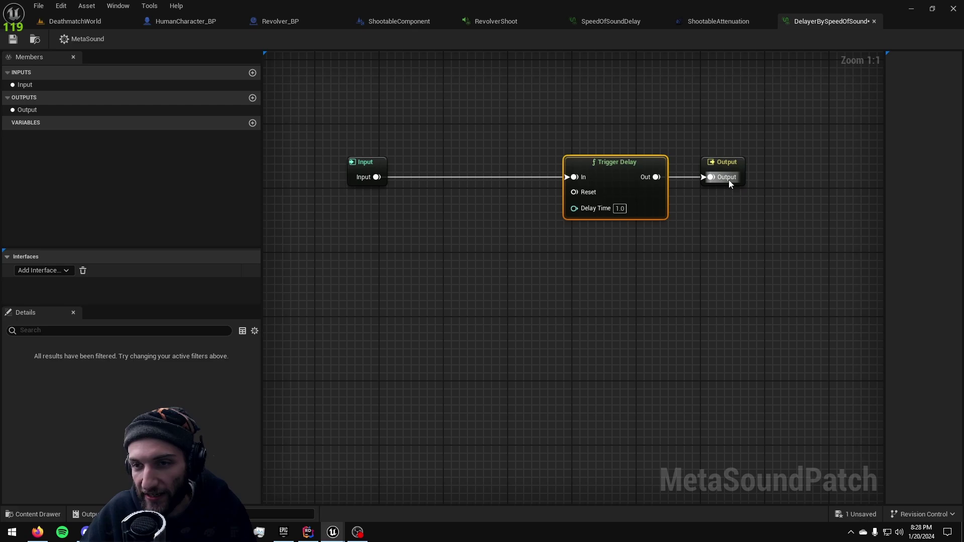
drag(793, 140, 633, 257)
key(ctrl+s)
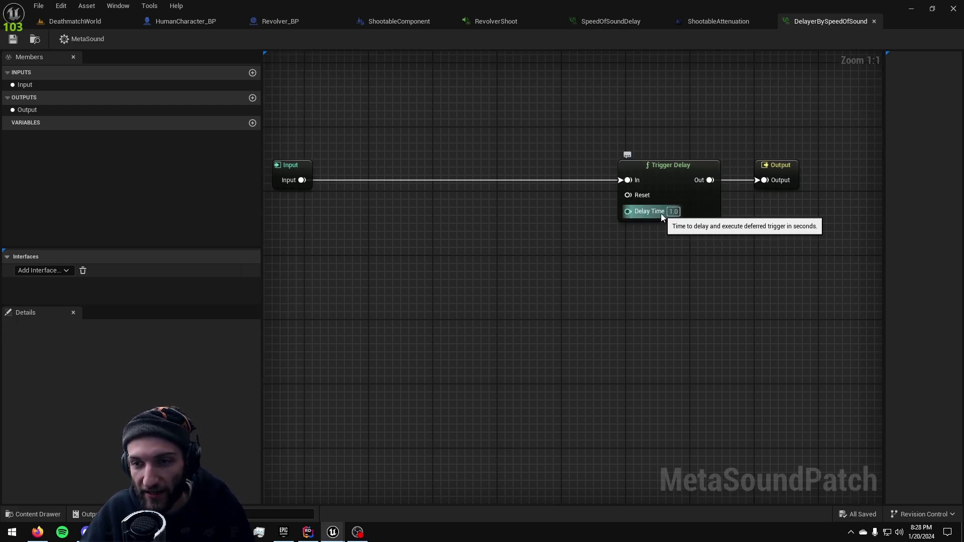
click(496, 21)
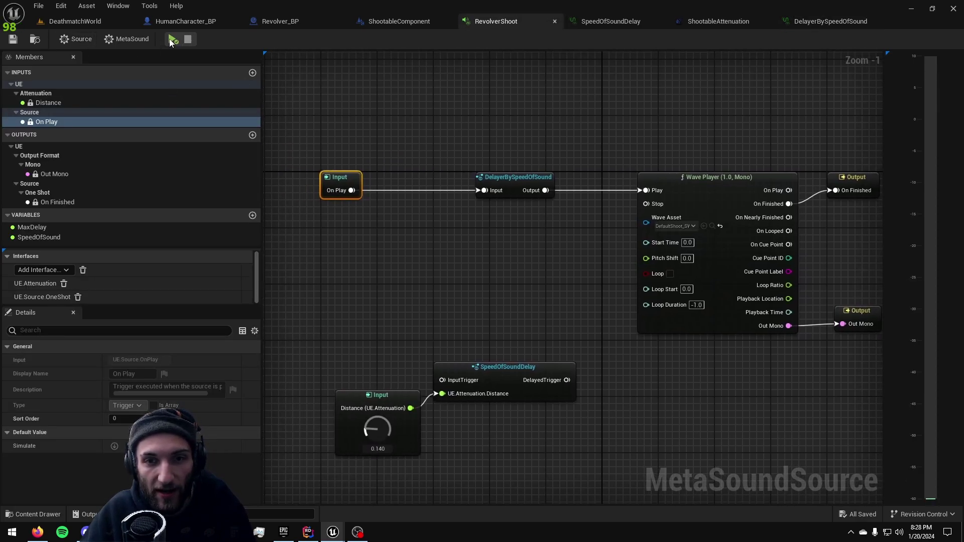
click(173, 39)
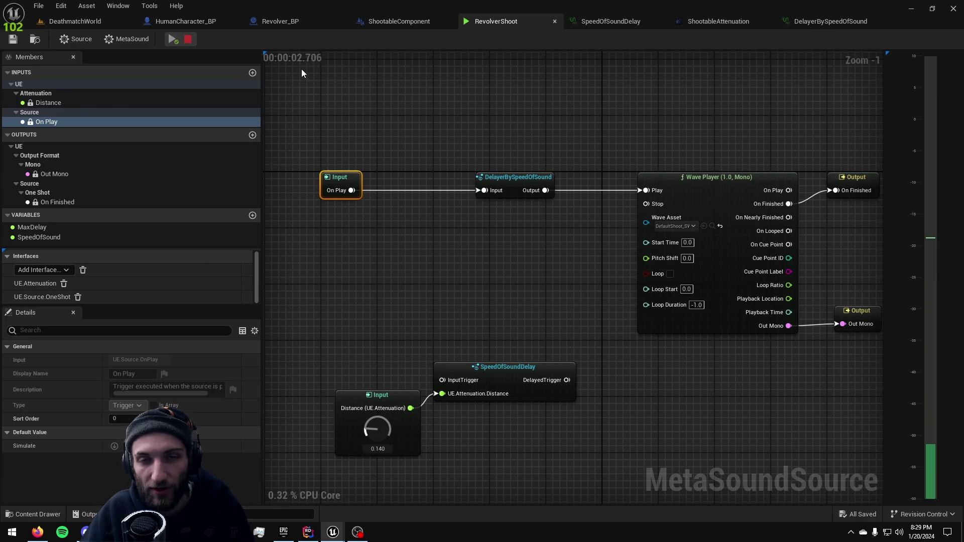
click(173, 39)
double_click(517, 177)
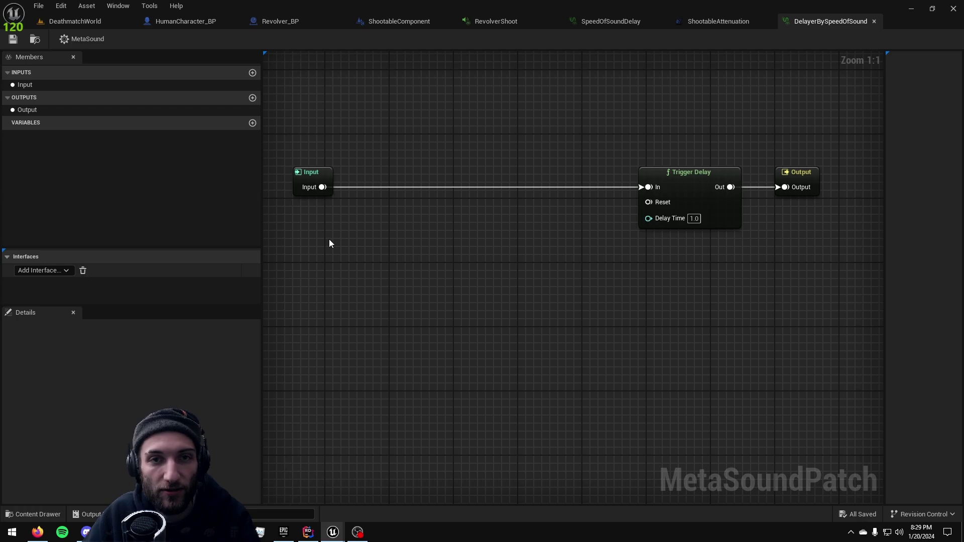
Add the UE.Attenuation interface and place its Distance input node below the Input
click(26, 272)
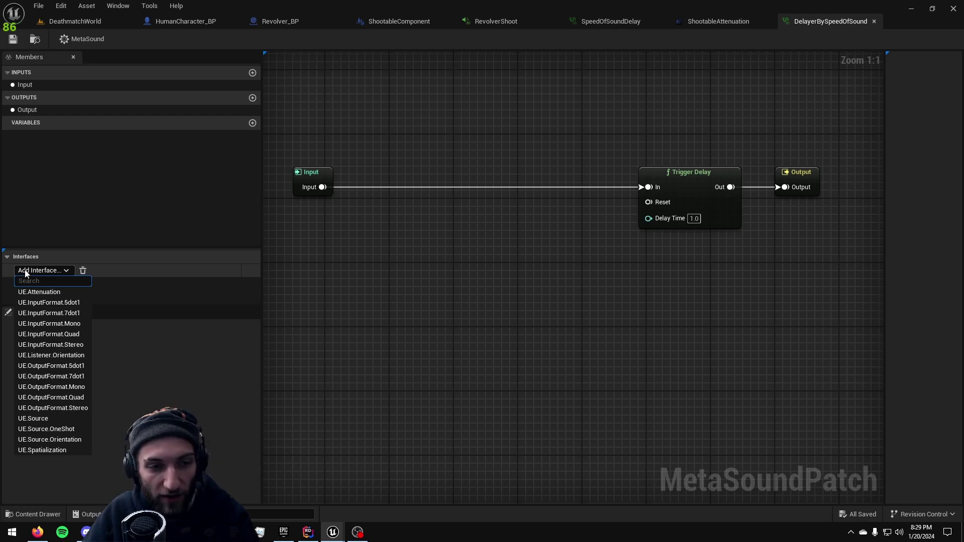
click(75, 293)
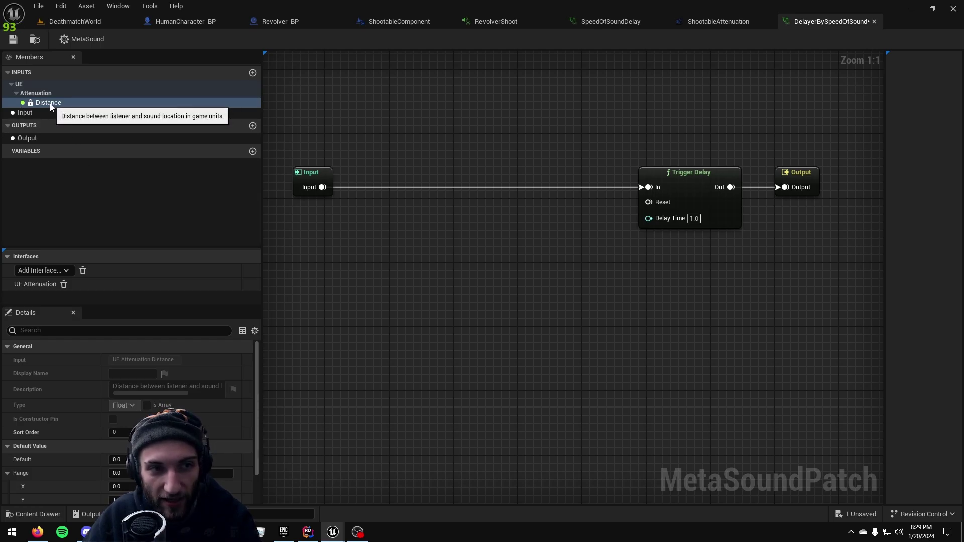
drag(50, 104, 296, 259)
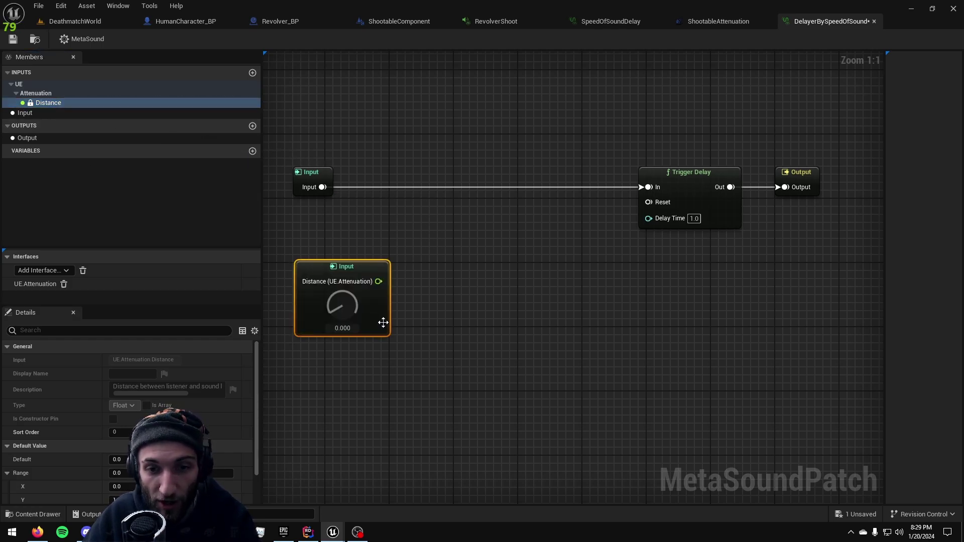
right_drag(365, 275, 450, 220)
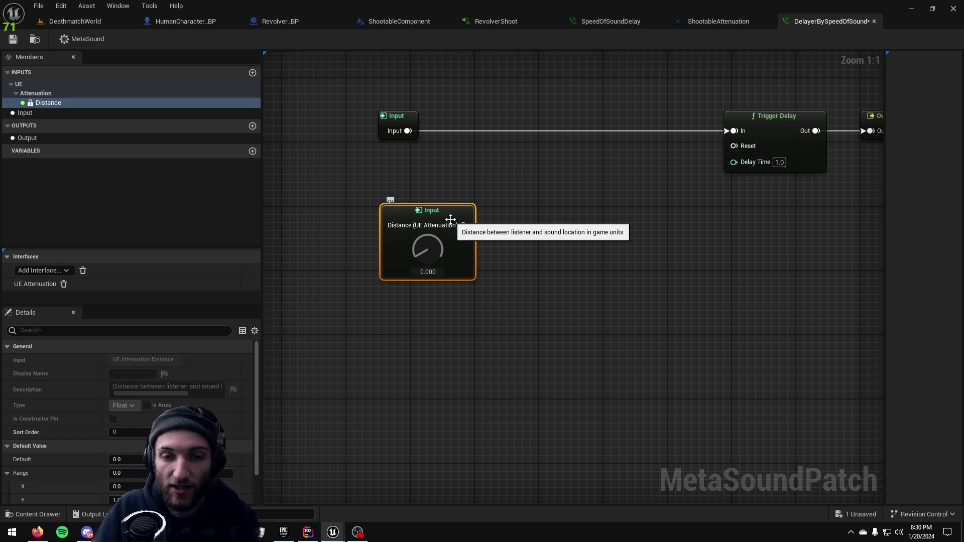
drag(450, 220, 440, 206)
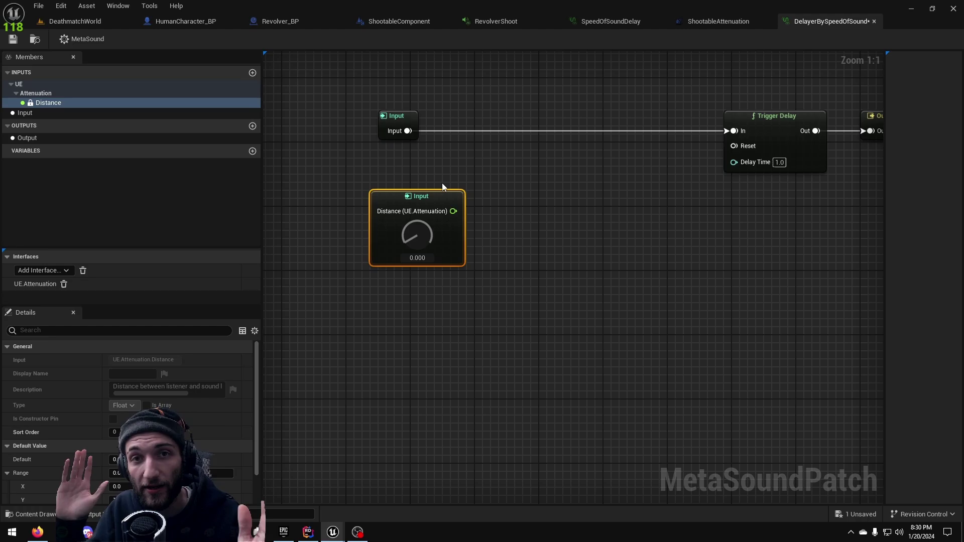
drag(408, 258, 572, 245)
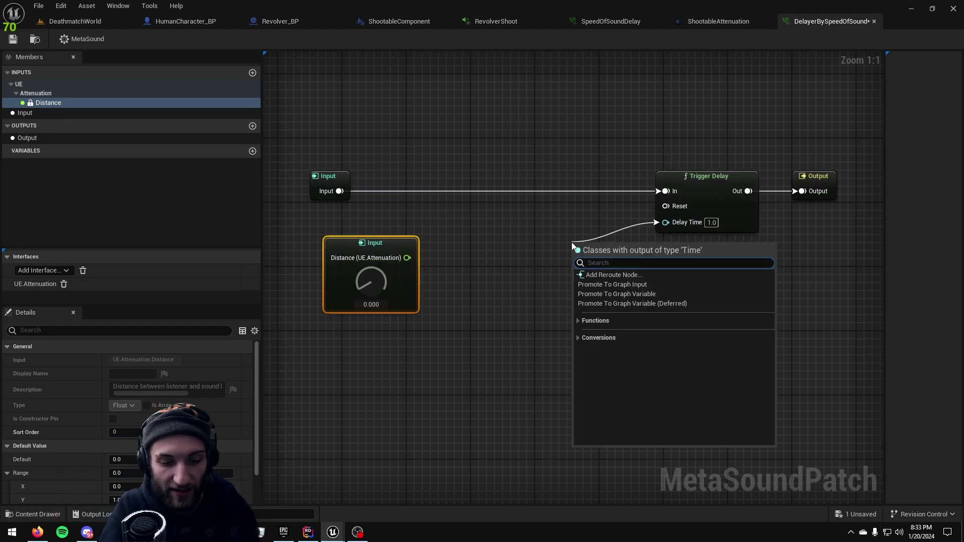
text(time)
key(Return)
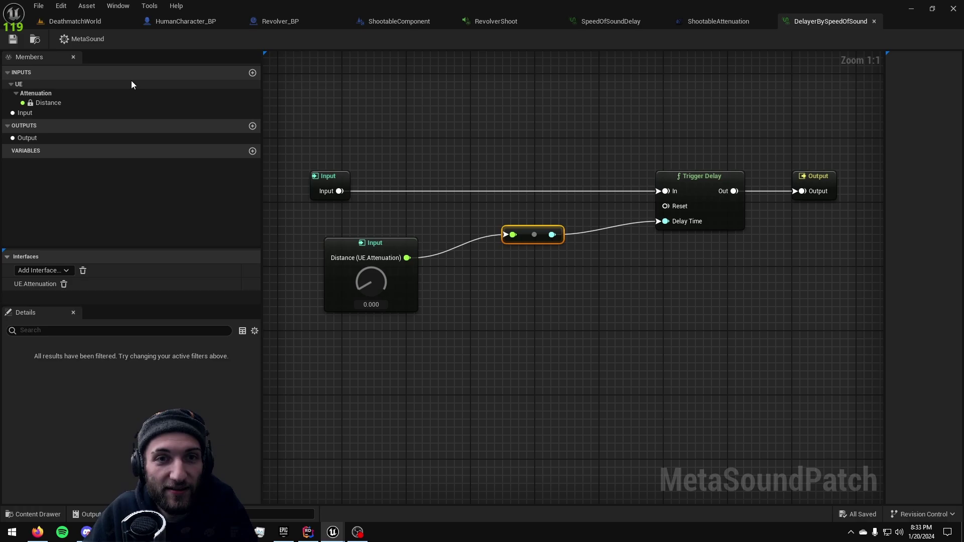
click(496, 21)
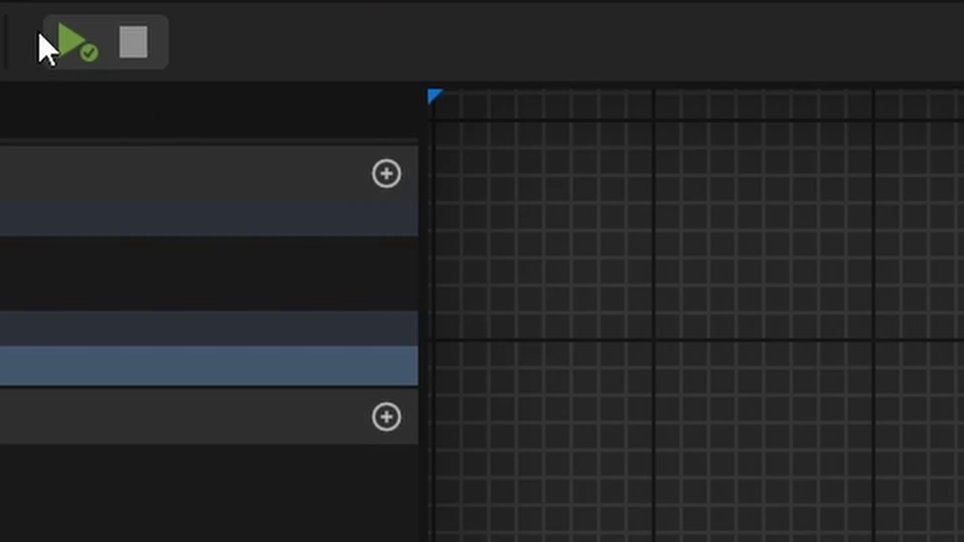
click(71, 46)
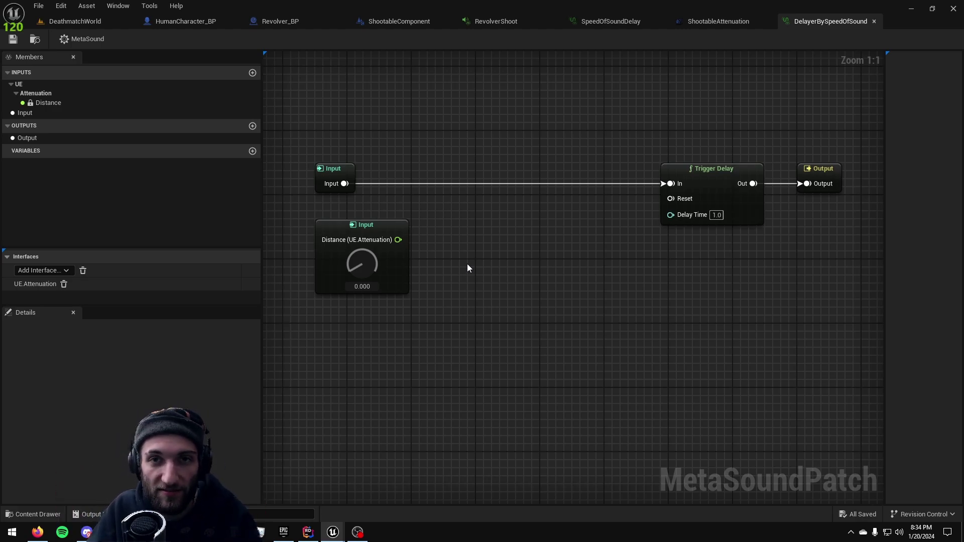
Feed the Distance pin into a new Divide (Float) node
drag(398, 239, 463, 236)
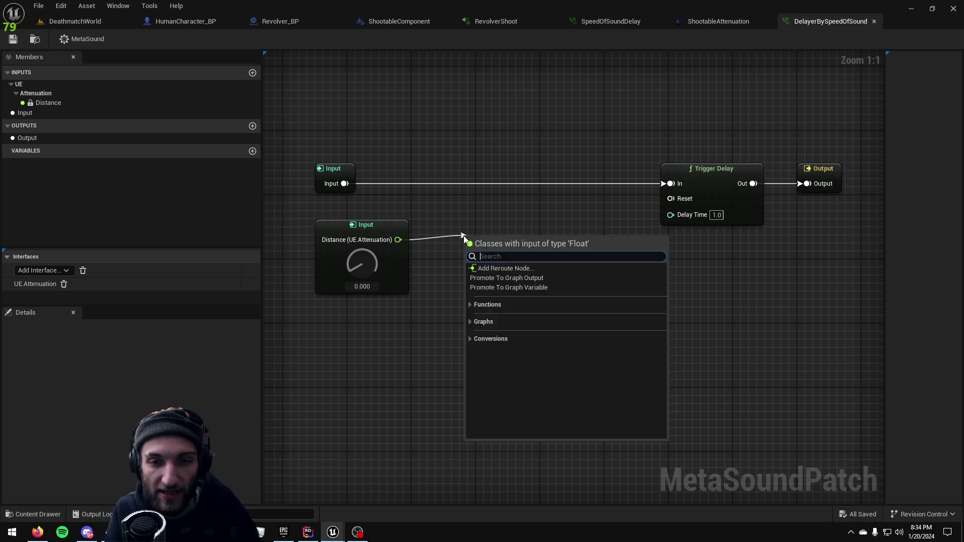
text(/)
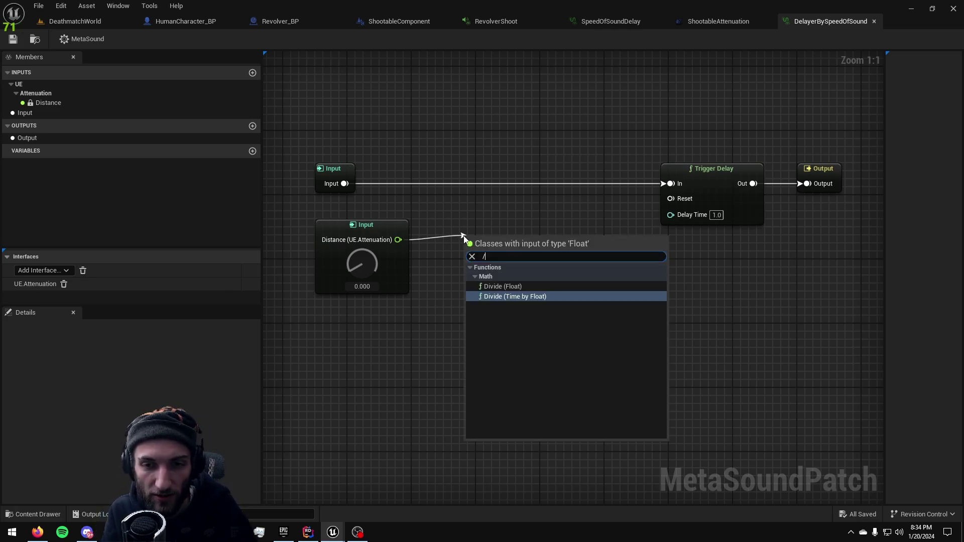
key(Up)
key(Return)
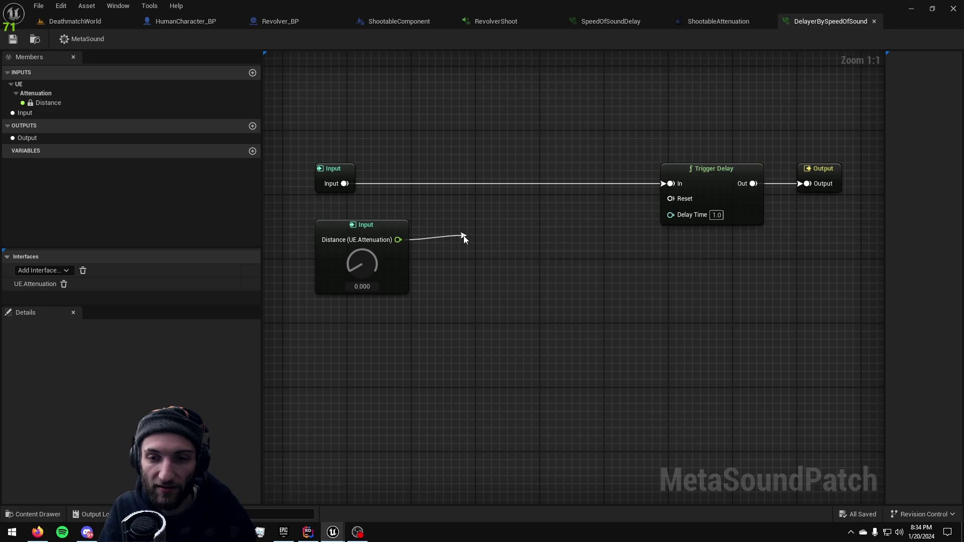
click(502, 400)
key(alt+Tab)
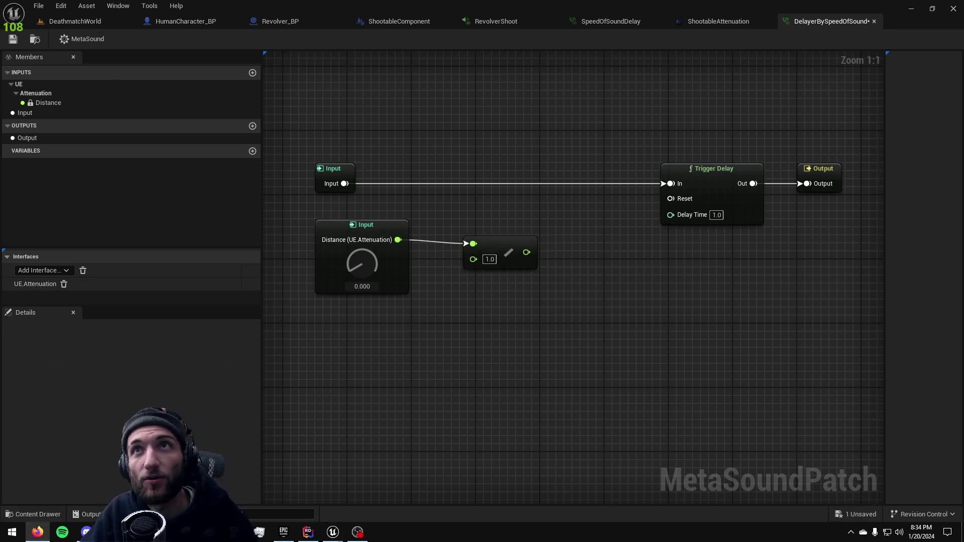
Search Google for the speed of sound in metres and copy 331.29
text(speed of sound in meters)
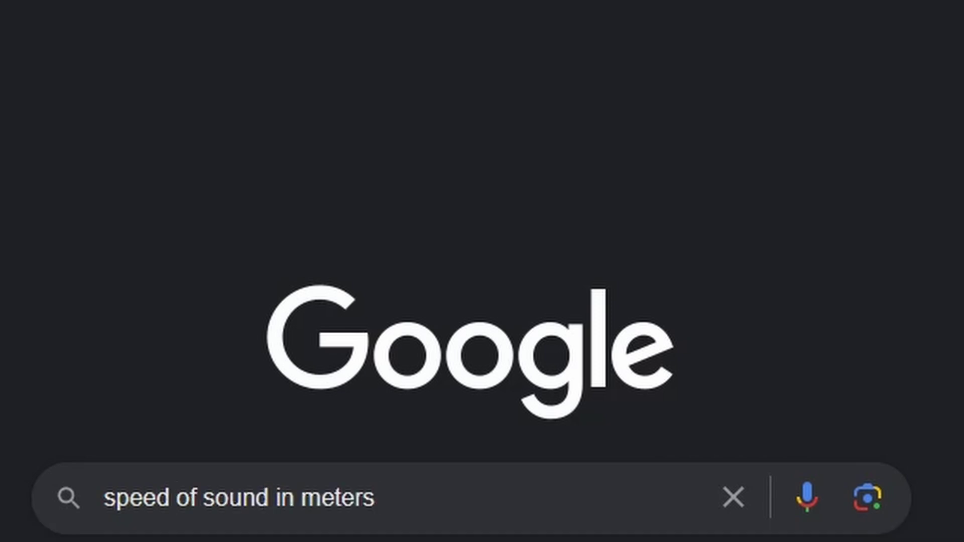
key(Return)
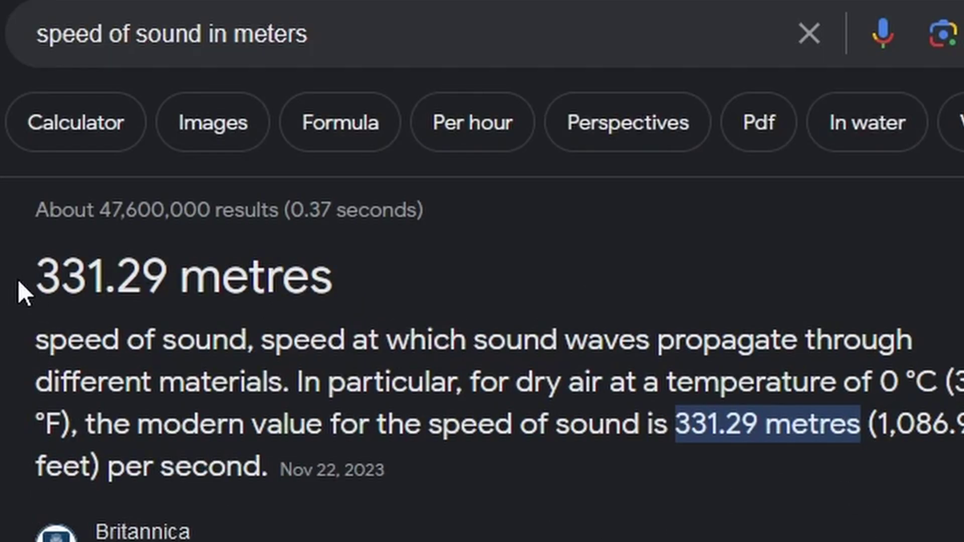
drag(17, 279, 107, 276)
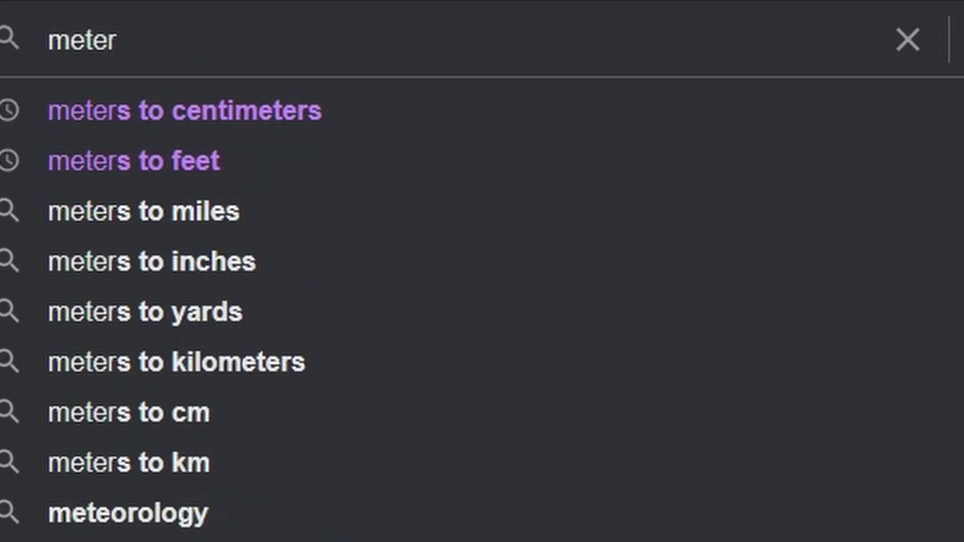
Convert 331.29 metres to centimetres with Google's converter and copy the 33129 result
text(s t)
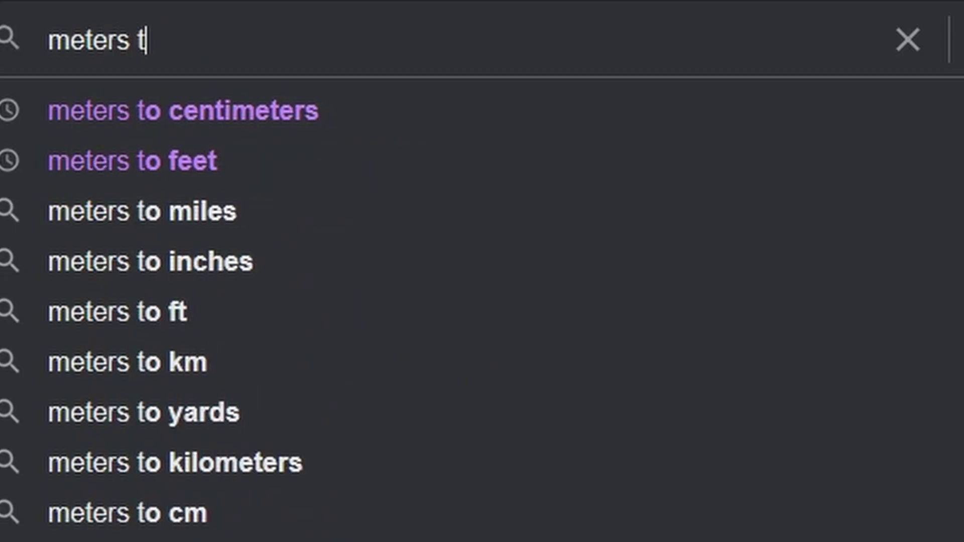
key(Down)
key(Return)
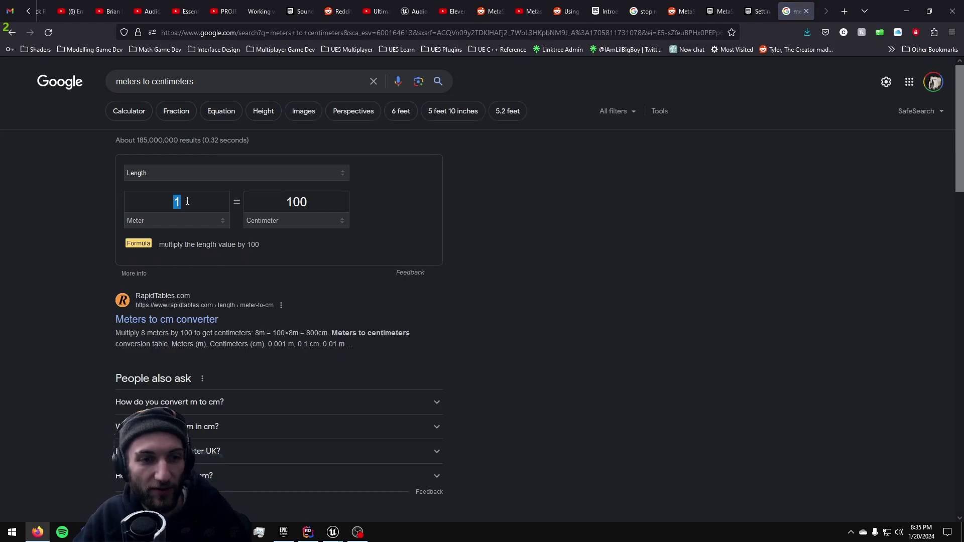
text(331.29)
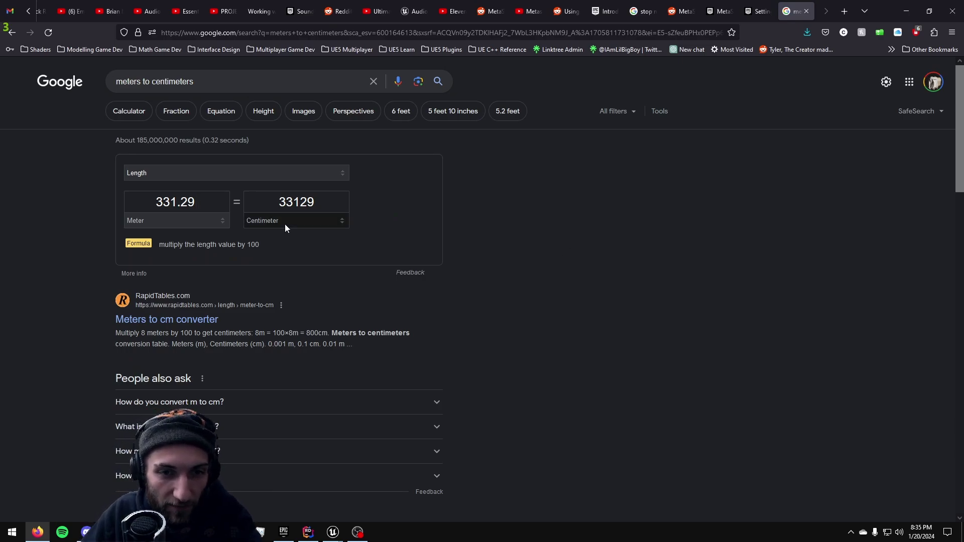
drag(280, 205, 333, 208)
key(ctrl+c)
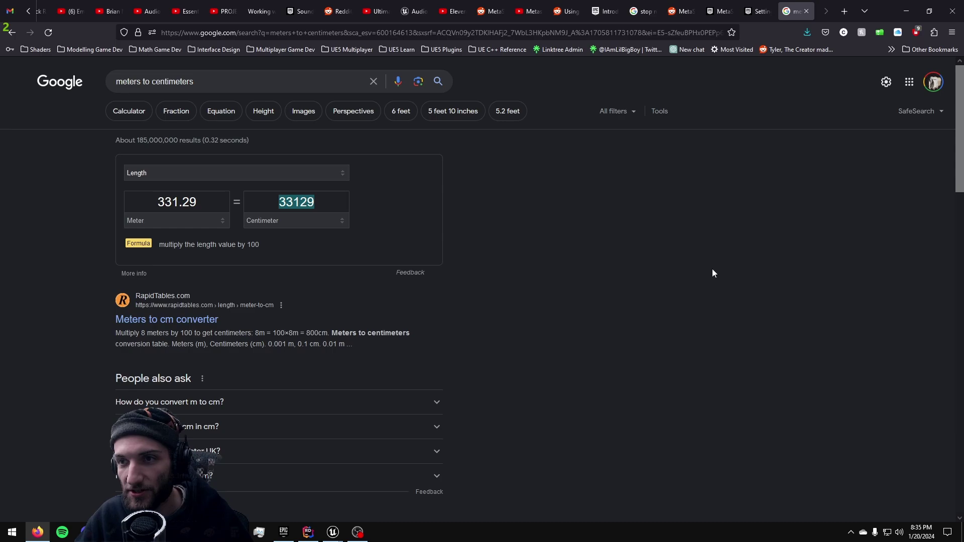
key(alt+Tab)
Set the Divide node's divisor to 33129.0
click(484, 260)
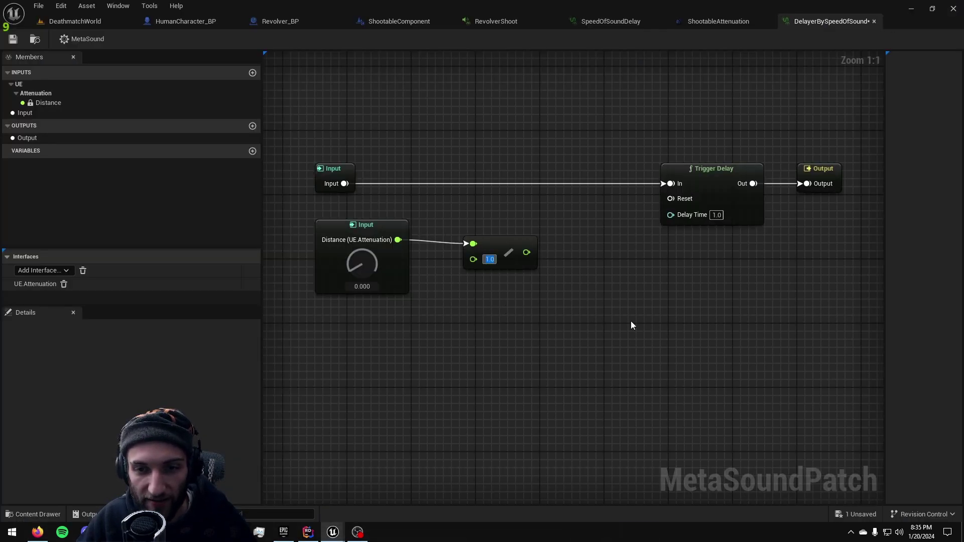
key(ctrl+v)
key(Return)
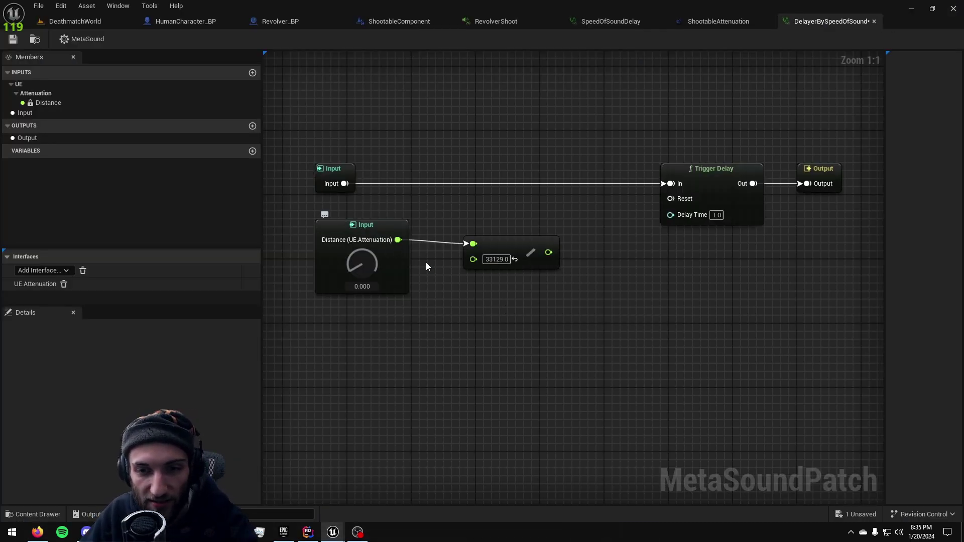
Convert the division result with Float To Time and wire it into Trigger Delay's Delay Time
drag(514, 251, 583, 234)
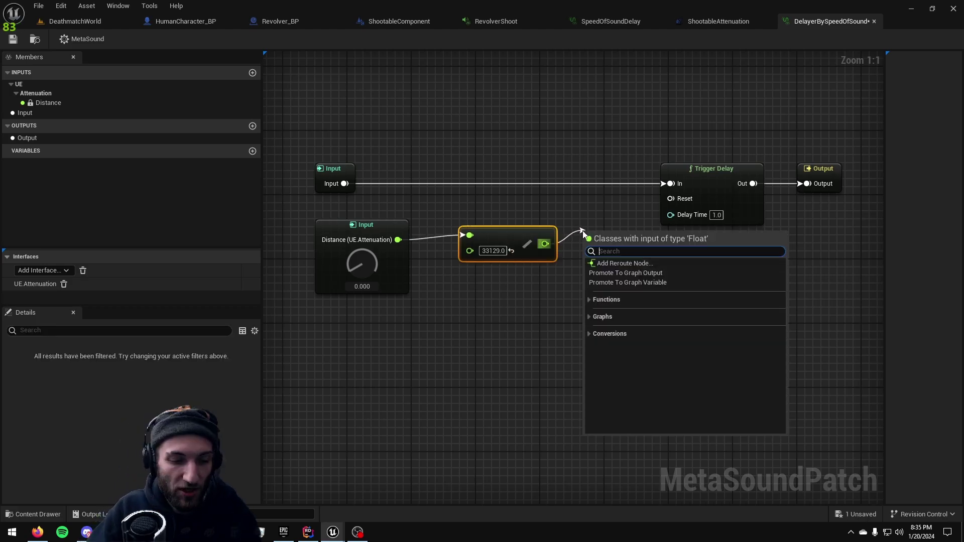
text(time)
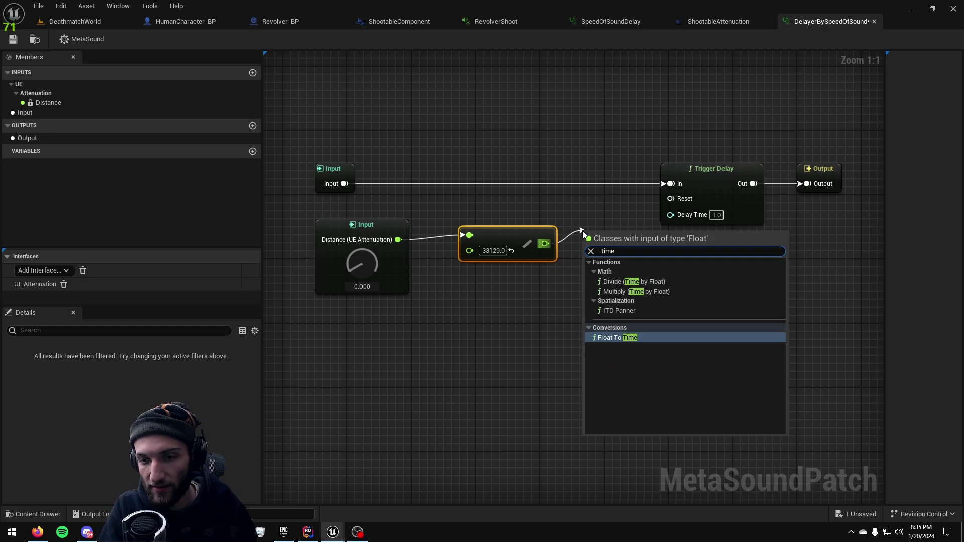
key(Return)
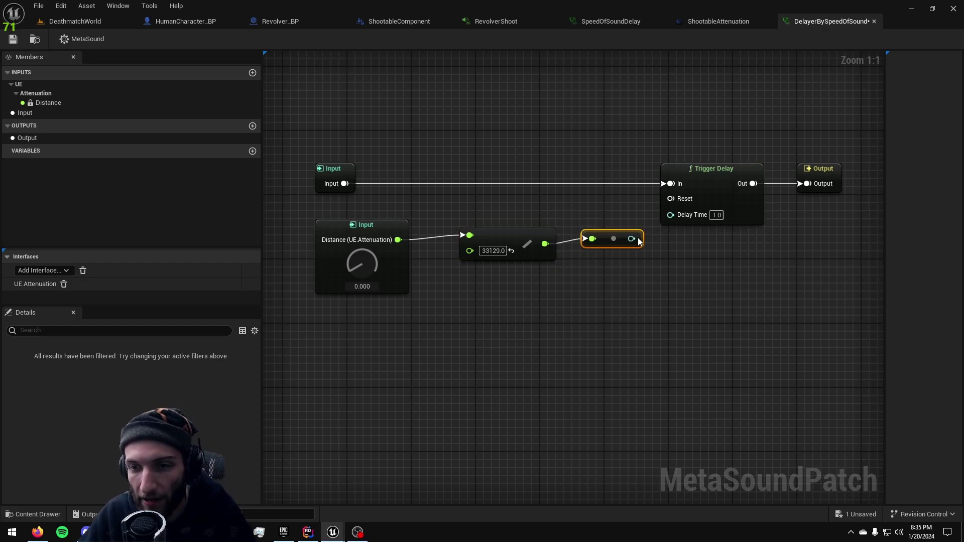
drag(633, 239, 671, 214)
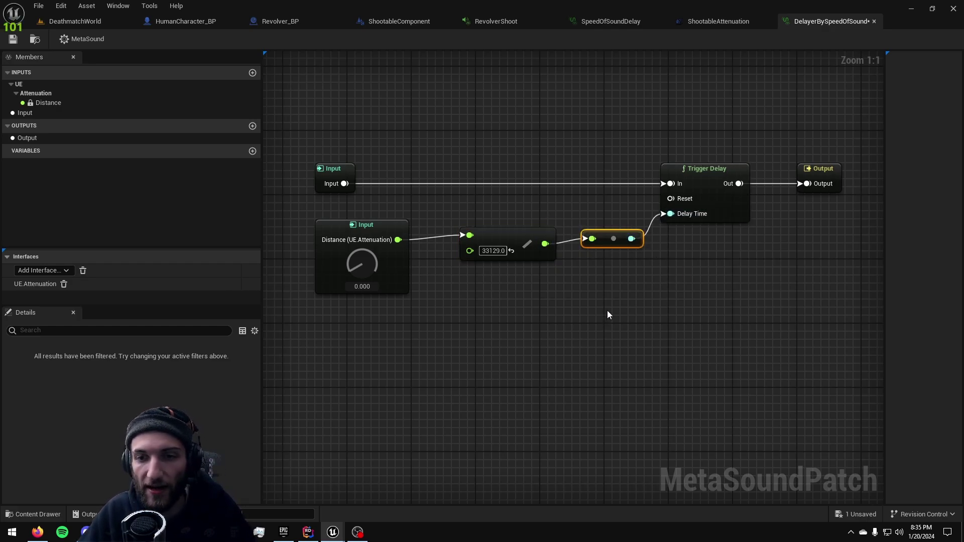
click(522, 231)
ctrl+click(617, 235)
drag(617, 236, 592, 232)
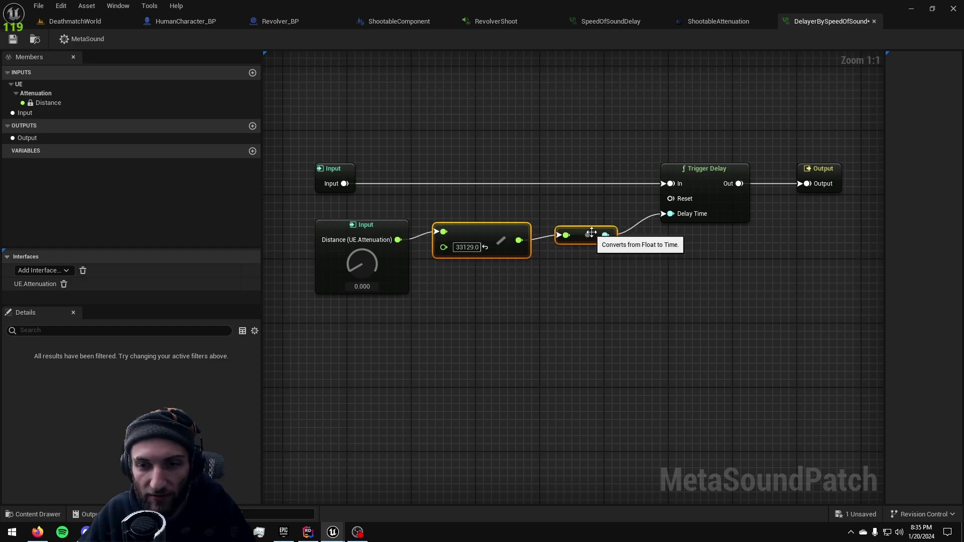
Preview the RevolverShoot gunshot in its MetaSound editor, then stop the playback
click(679, 307)
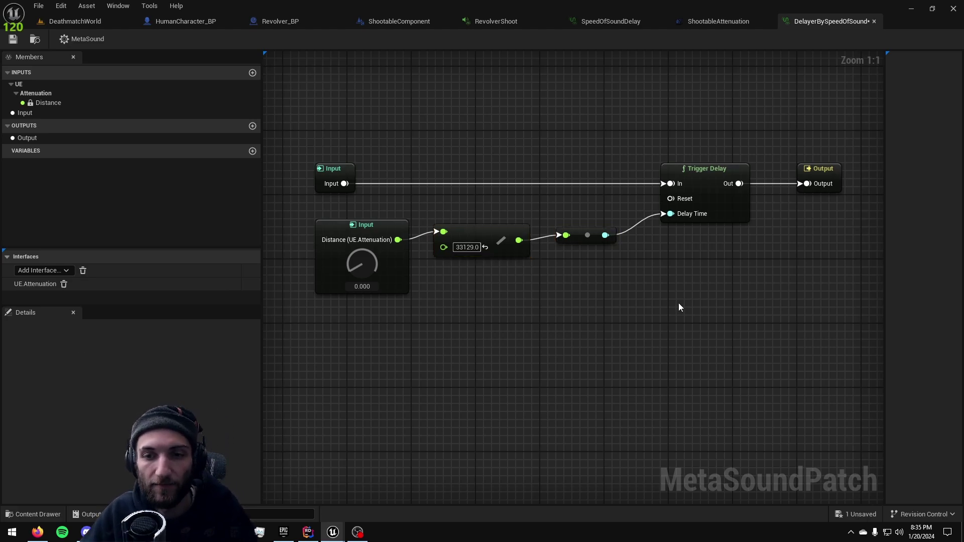
click(502, 22)
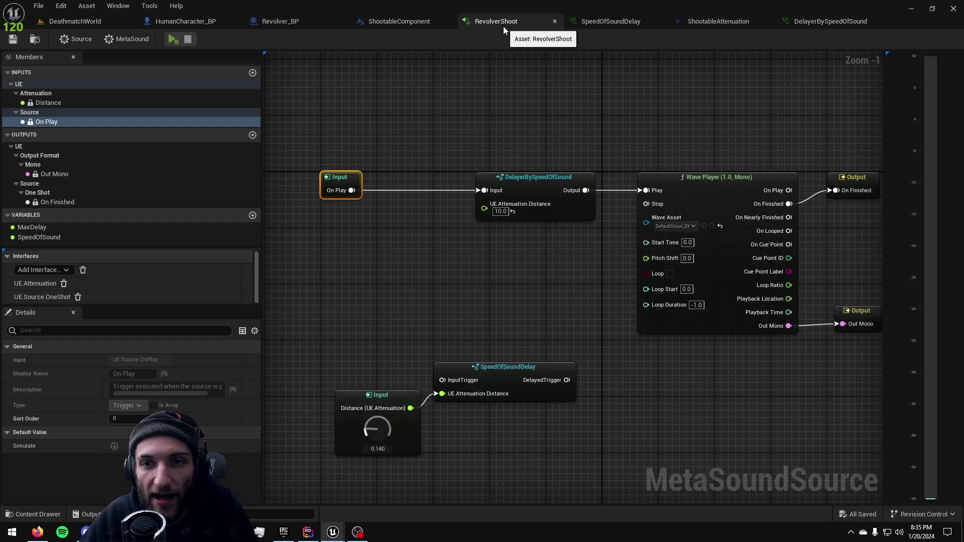
click(539, 62)
click(172, 40)
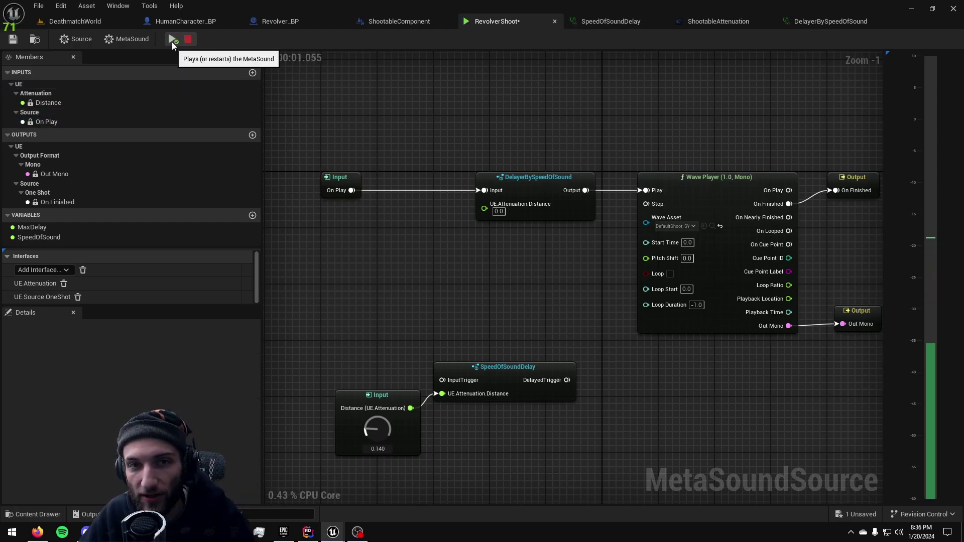
click(187, 40)
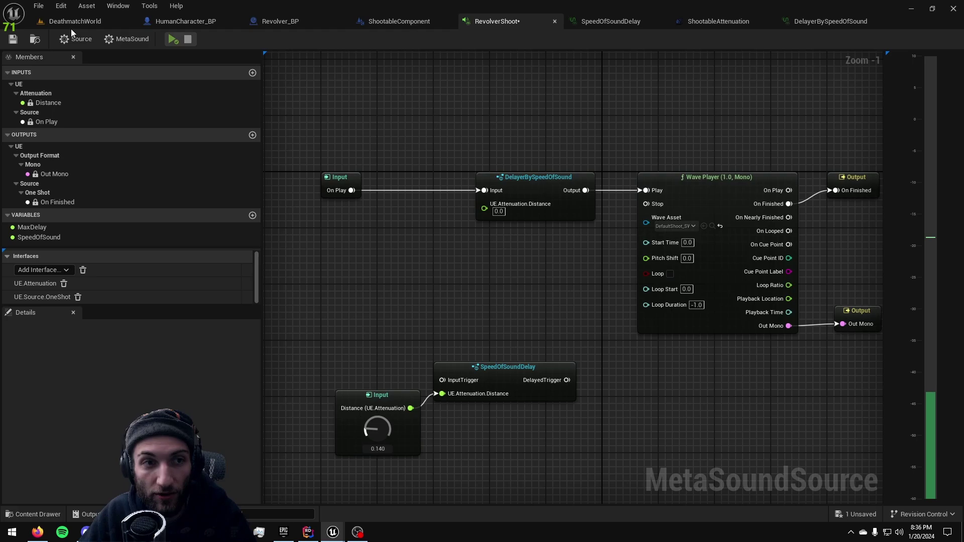
click(76, 21)
click(499, 22)
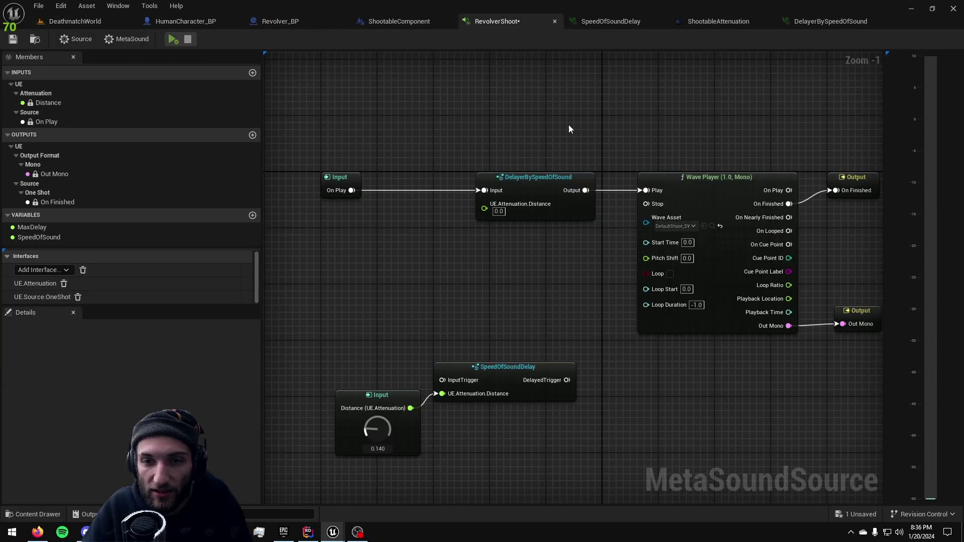
Save RevolverShoot and inspect the Distance input inside the DelayerBySpeedOfSound patch
key(ctrl+s)
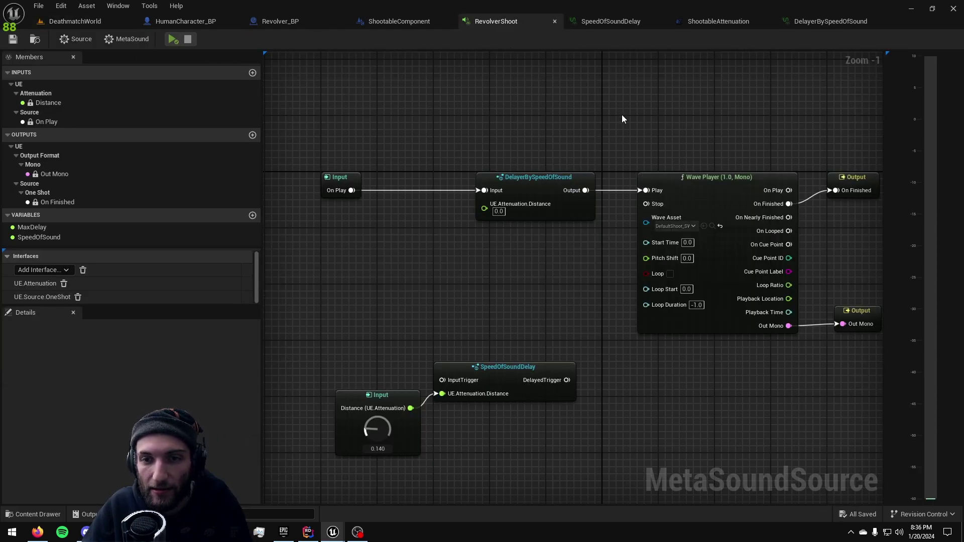
click(823, 22)
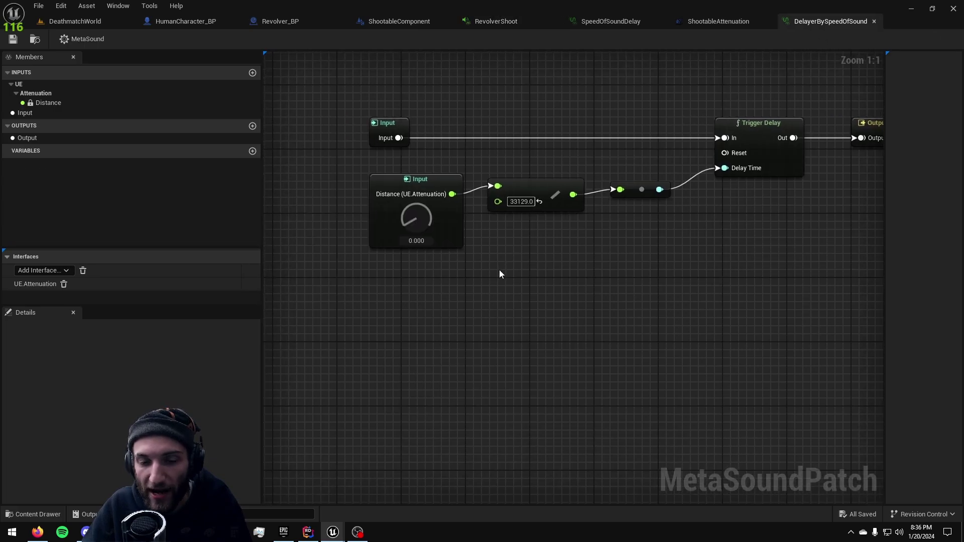
drag(325, 319, 406, 257)
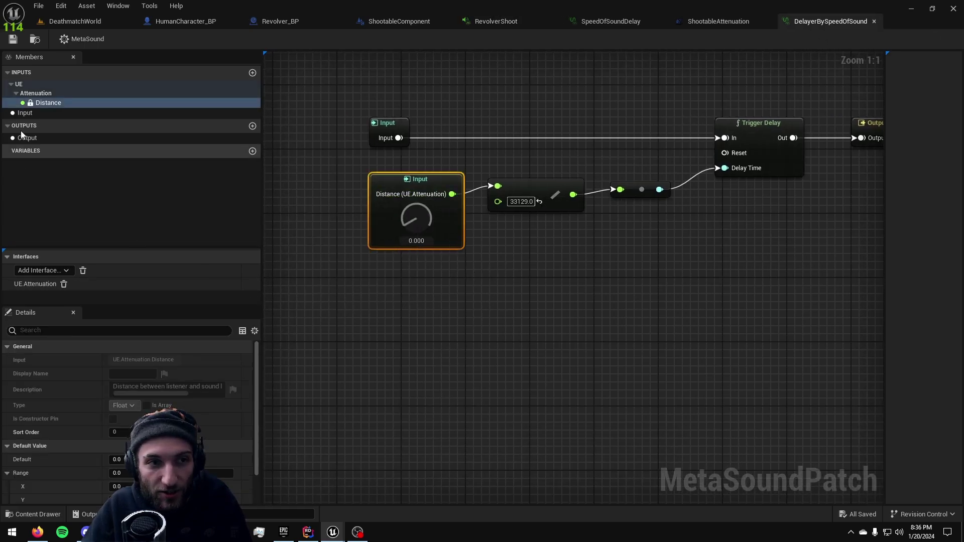
key(ctrl+Tab)
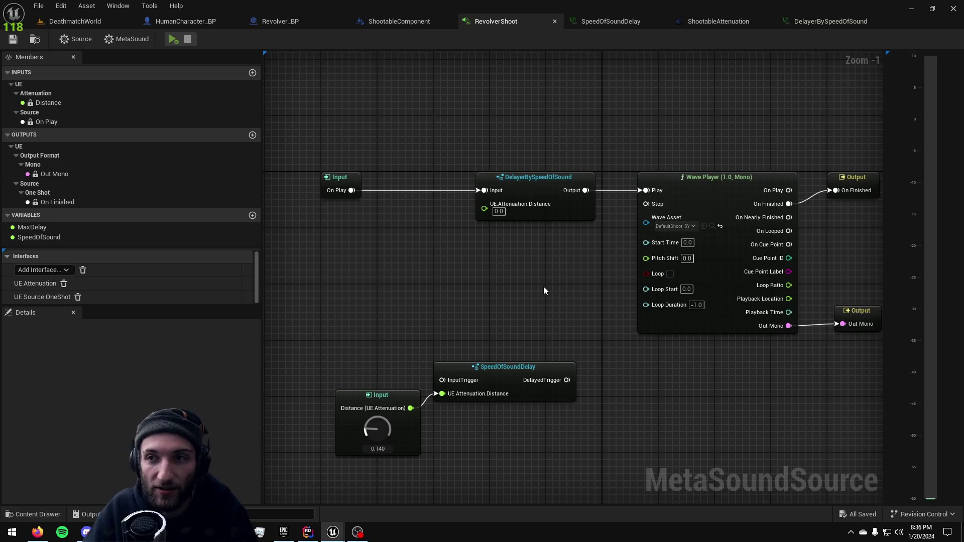
click(830, 21)
key(Home)
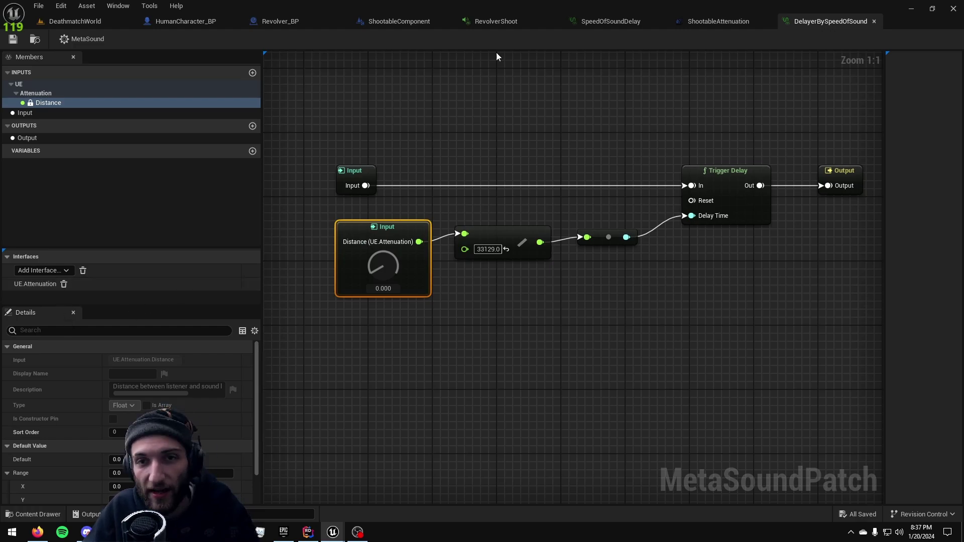
click(497, 21)
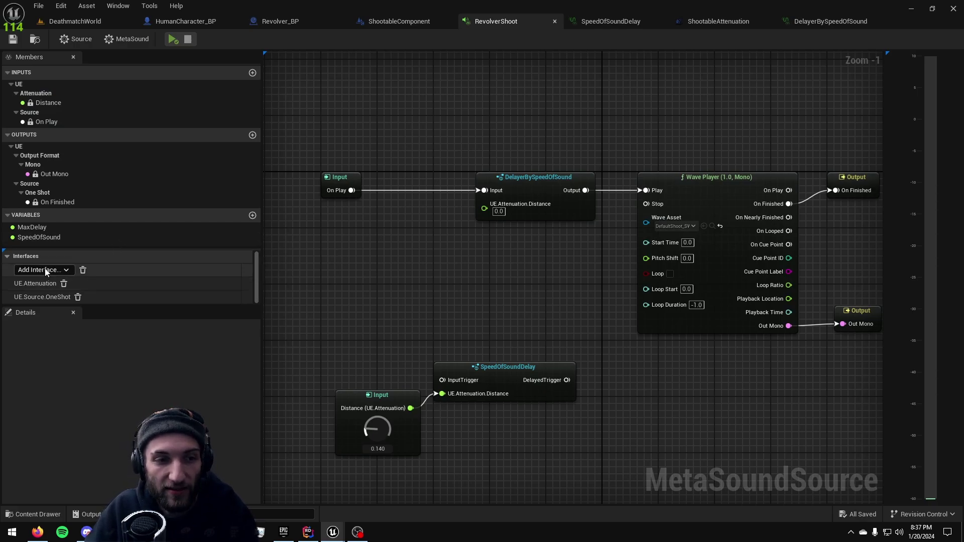
Duplicate the Distance input node and wire the copy into UE.Attenuation.Distance
click(378, 402)
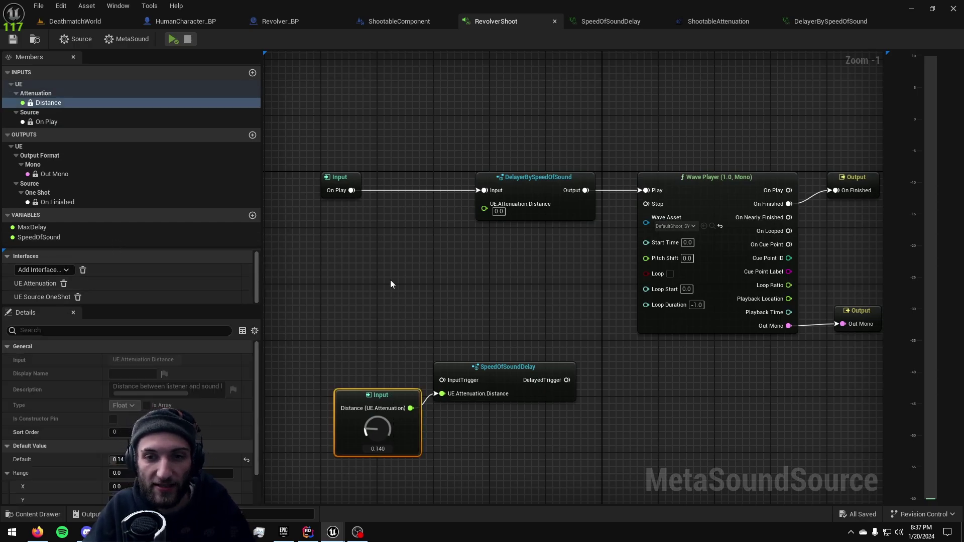
key(ctrl+d)
drag(435, 221, 486, 205)
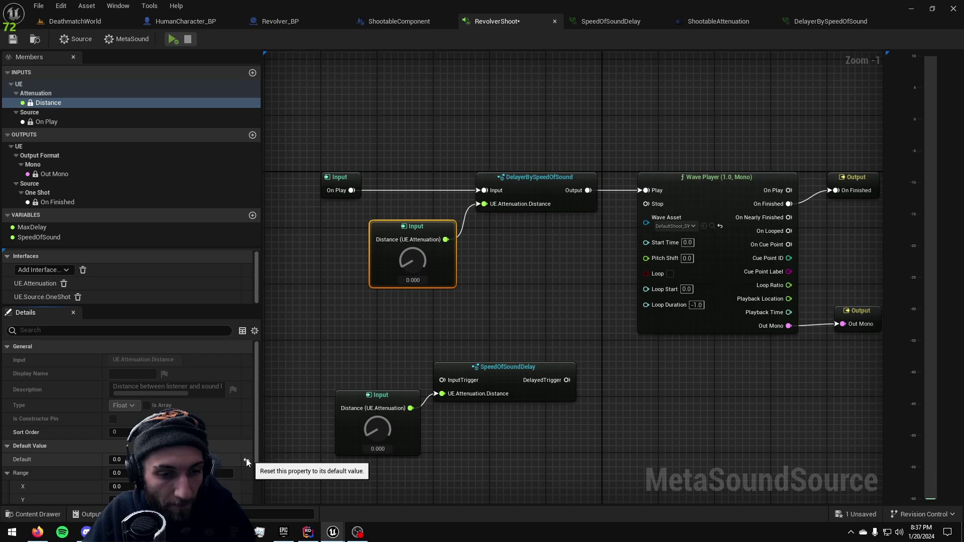
click(288, 67)
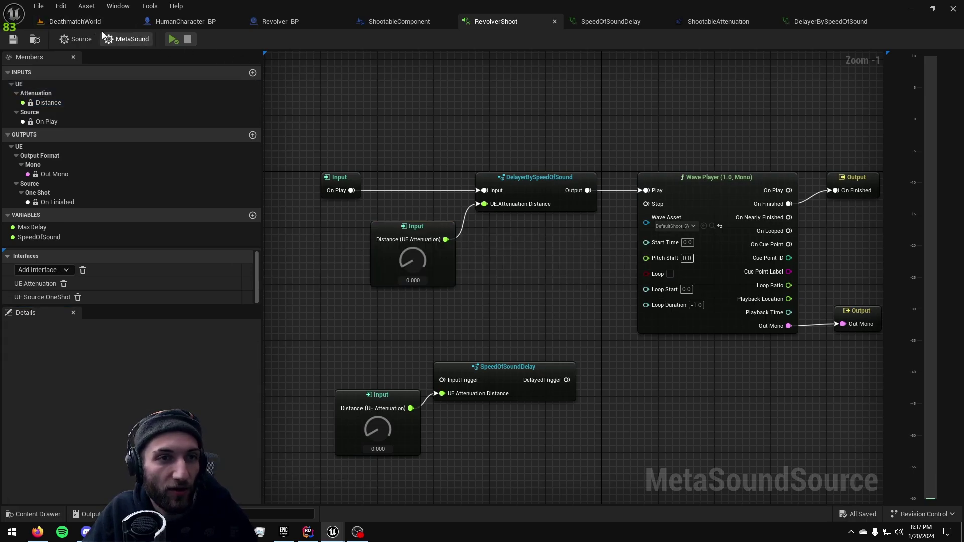
click(78, 22)
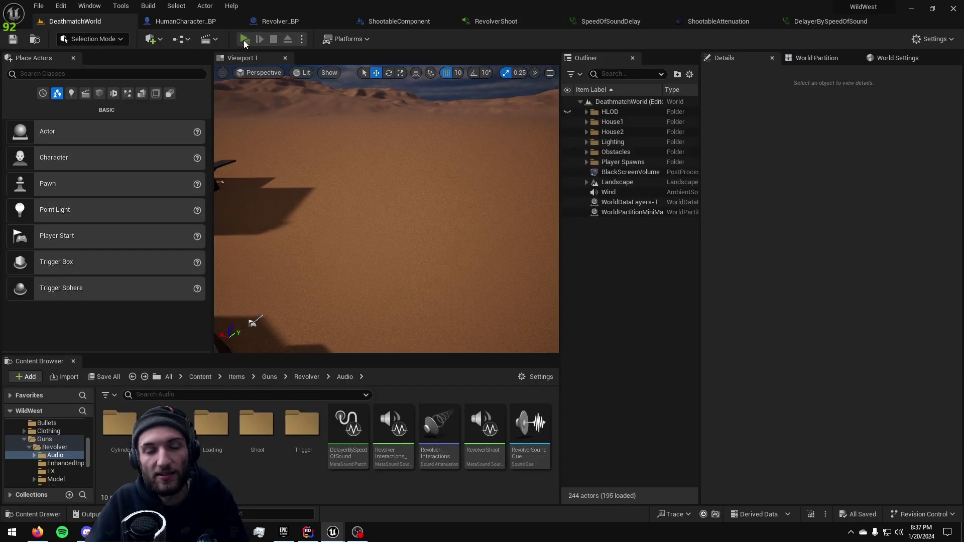
Run a server-and-client DeathmatchWorld session and fire the revolver from the client window
click(244, 39)
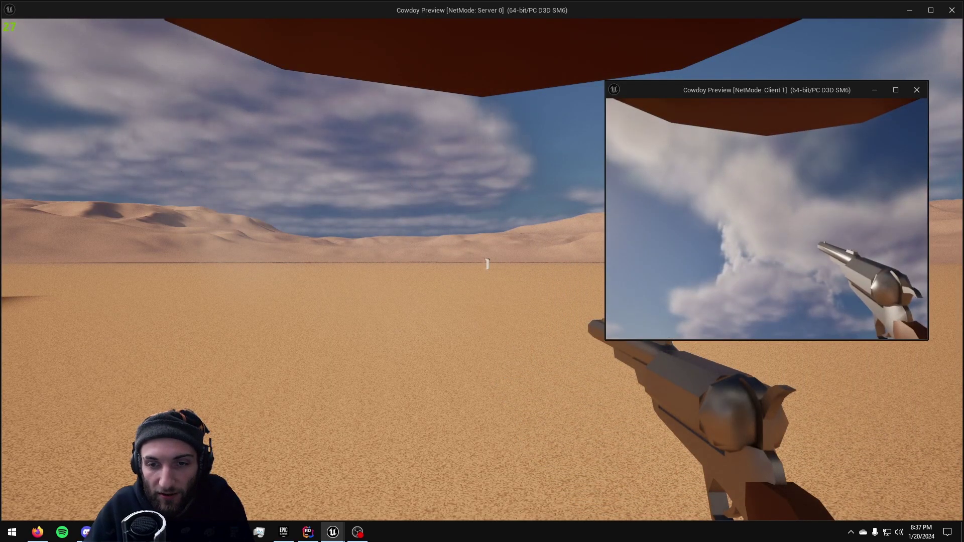
click(767, 219)
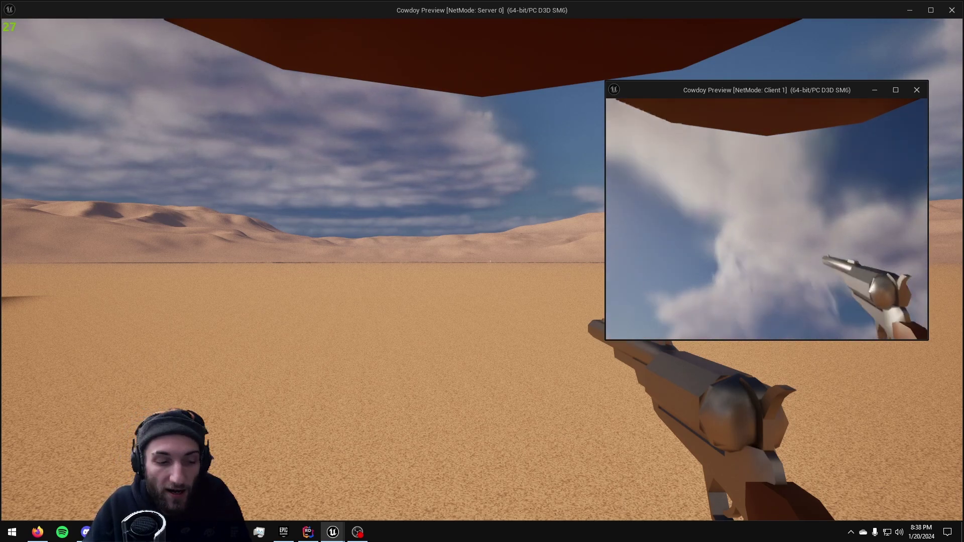
key(super)
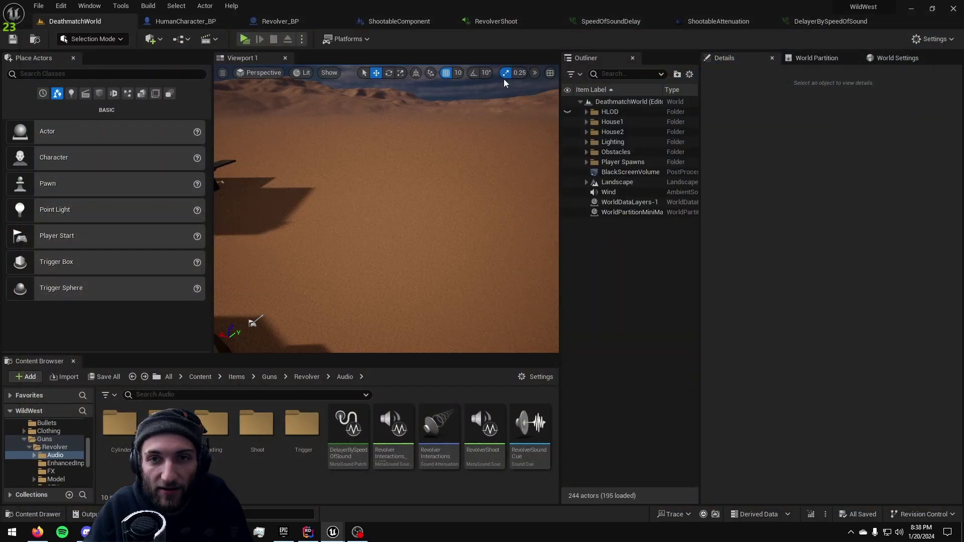
click(507, 22)
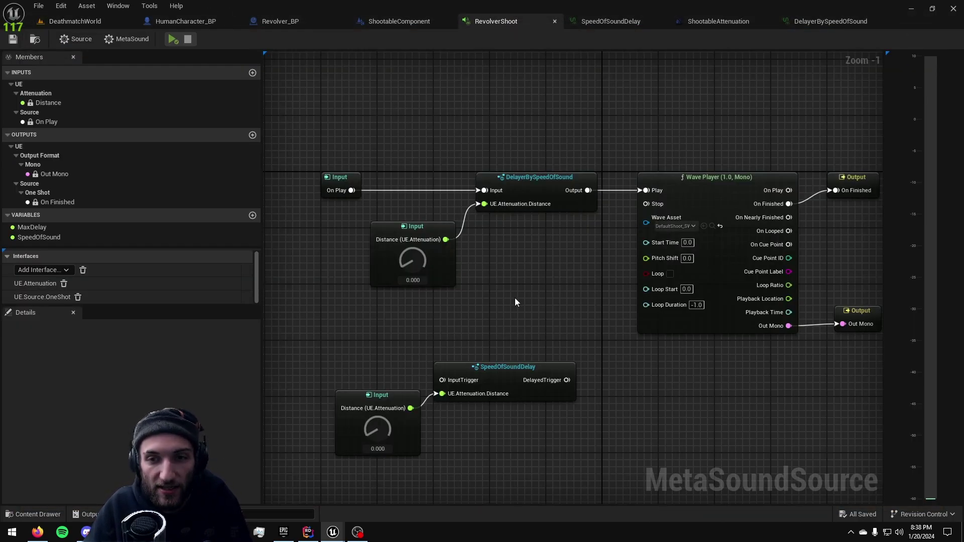
Add a DelayerBySpeedOfSound node via a 'delayer' search and connect Distance to its distance pin
right_click(529, 285)
text(delayer)
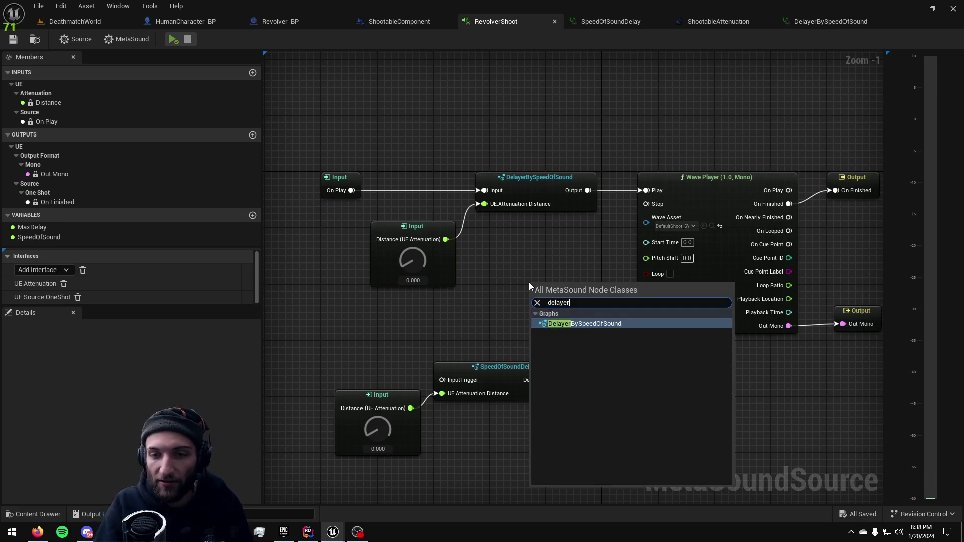
key(Return)
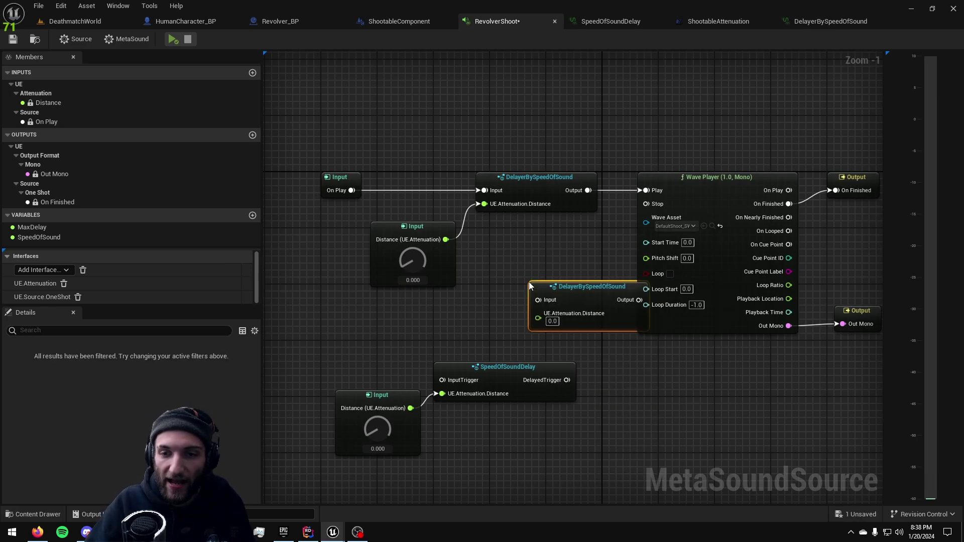
drag(601, 289, 562, 258)
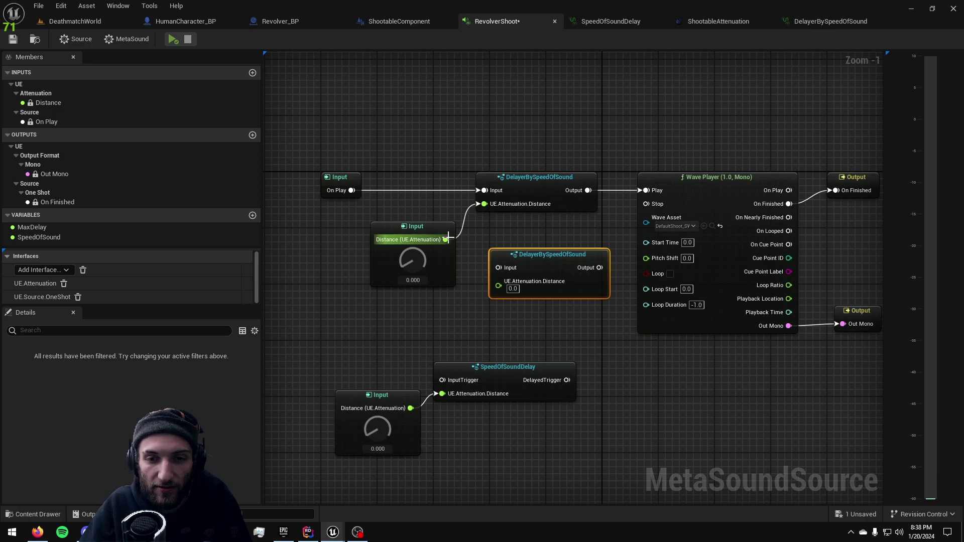
drag(445, 240, 498, 281)
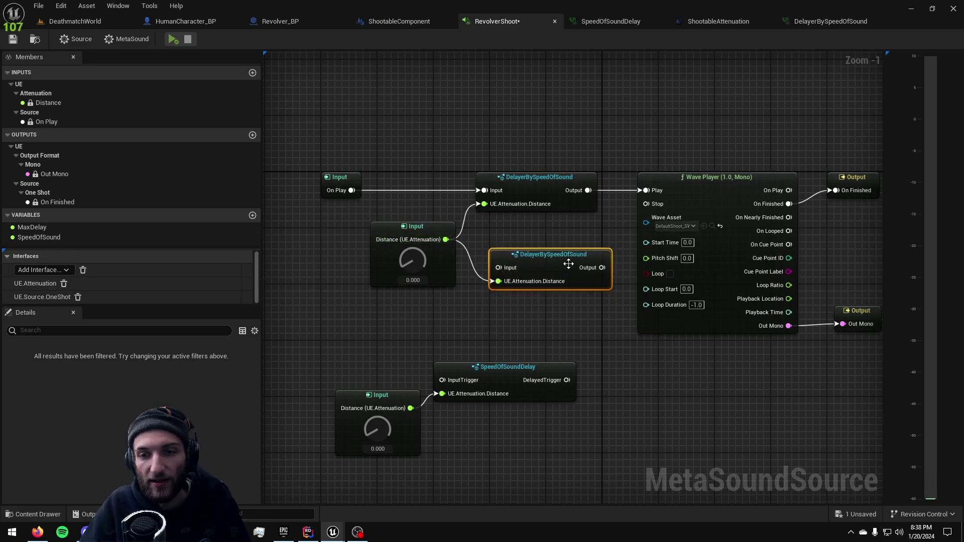
drag(586, 230, 371, 315)
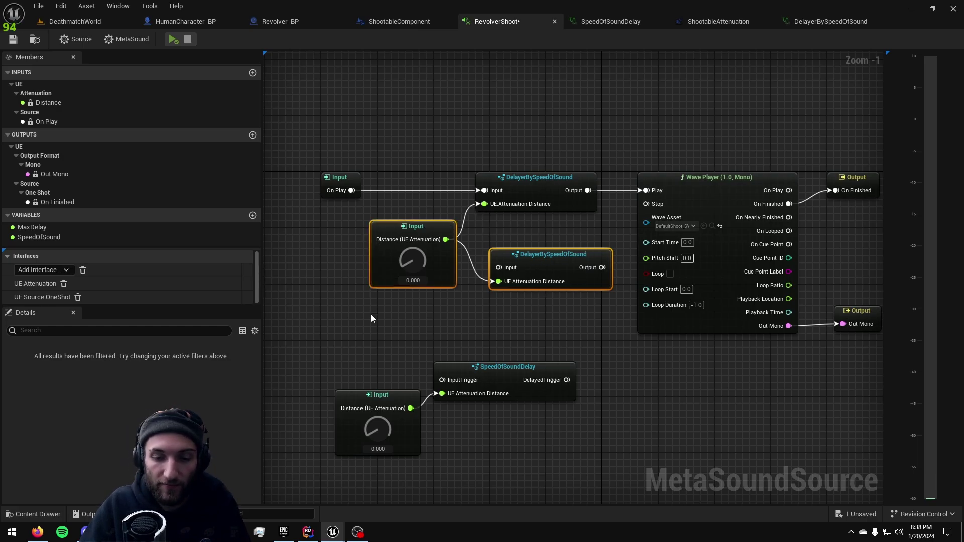
click(567, 315)
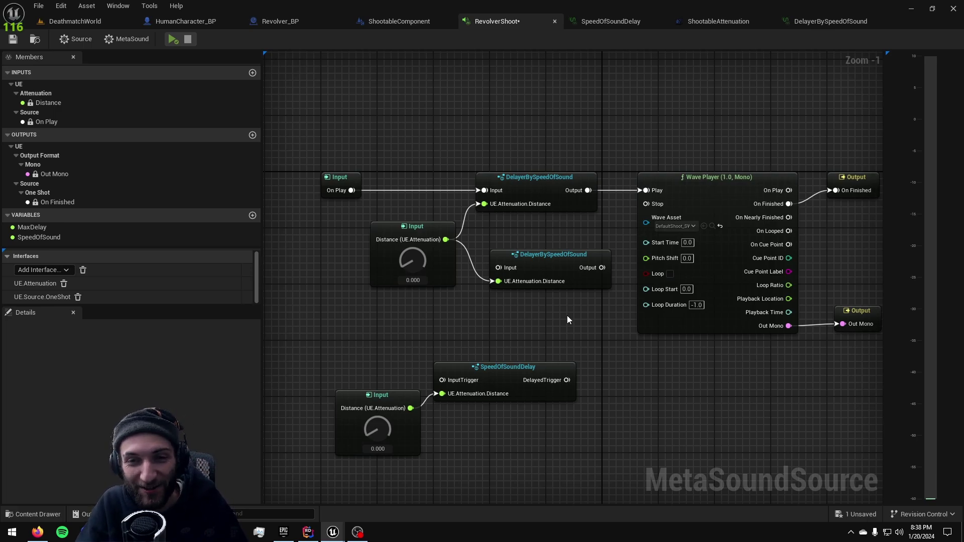
click(563, 267)
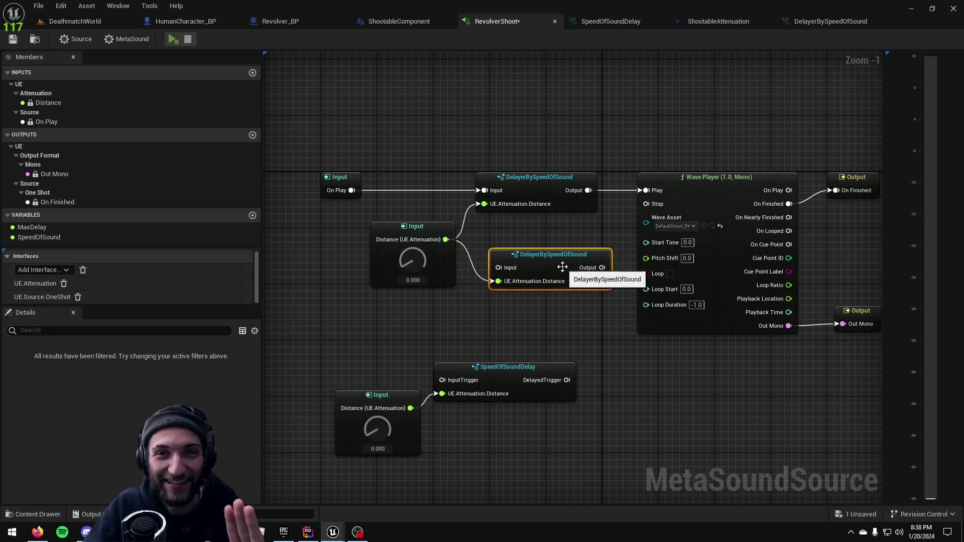
Delete the extra DelayerBySpeedOfSound node and audition the gunshot with Distance at 0
key(Delete)
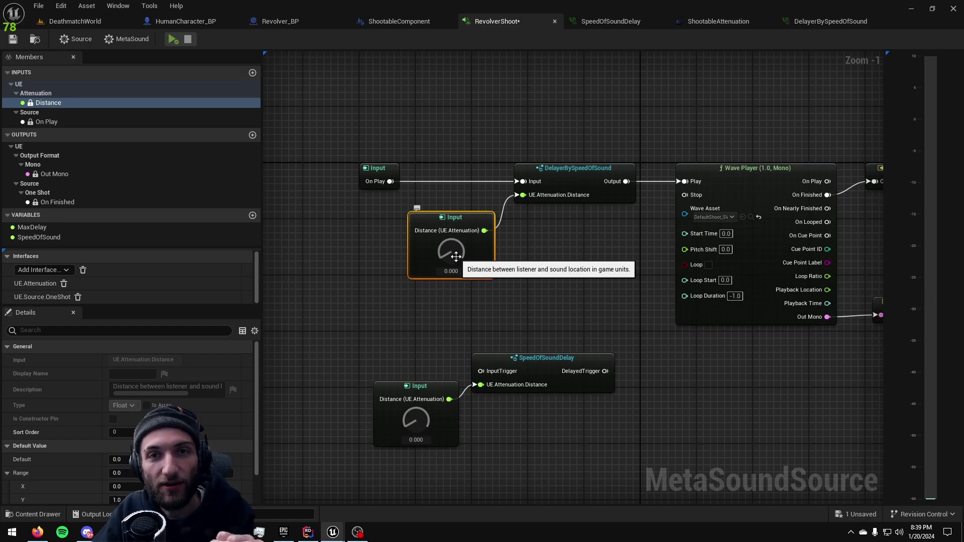
drag(455, 256, 493, 118)
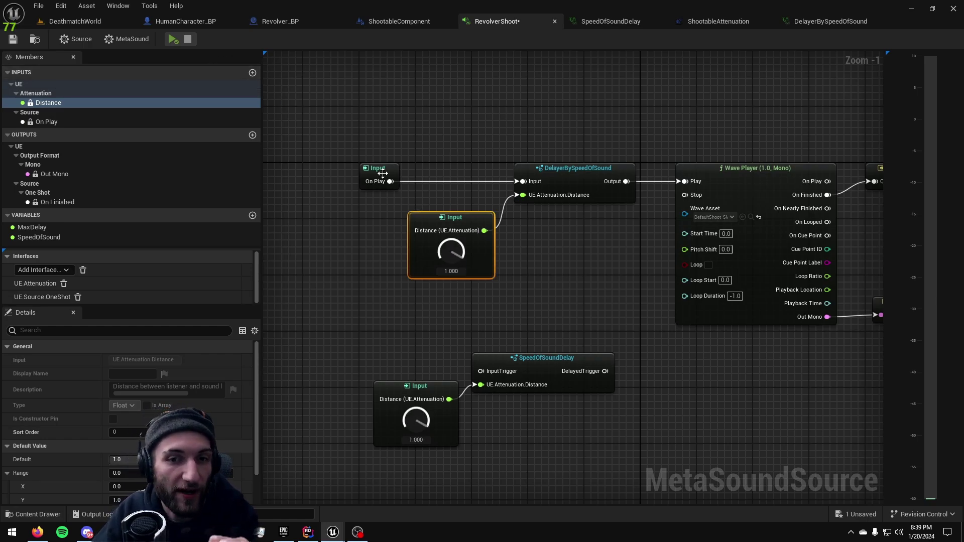
drag(451, 254, 417, 376)
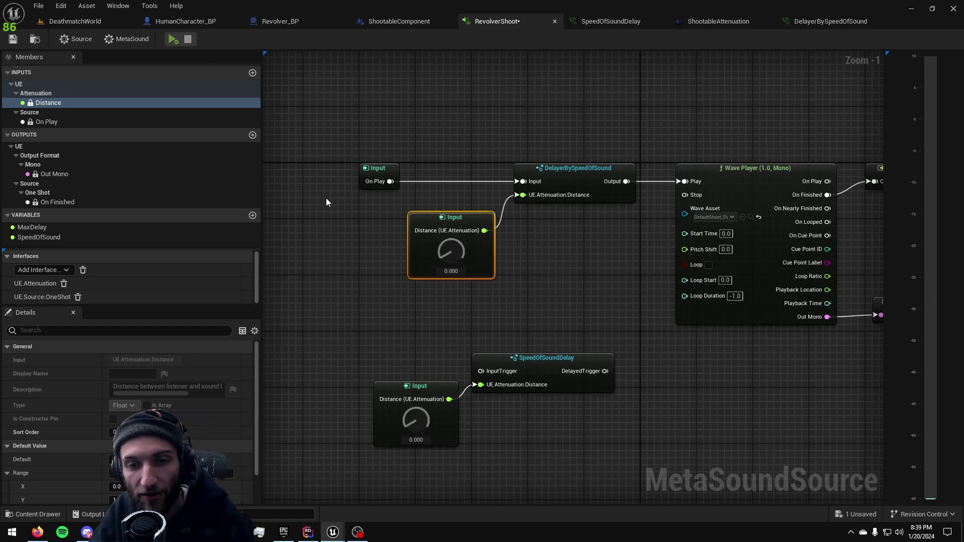
click(174, 40)
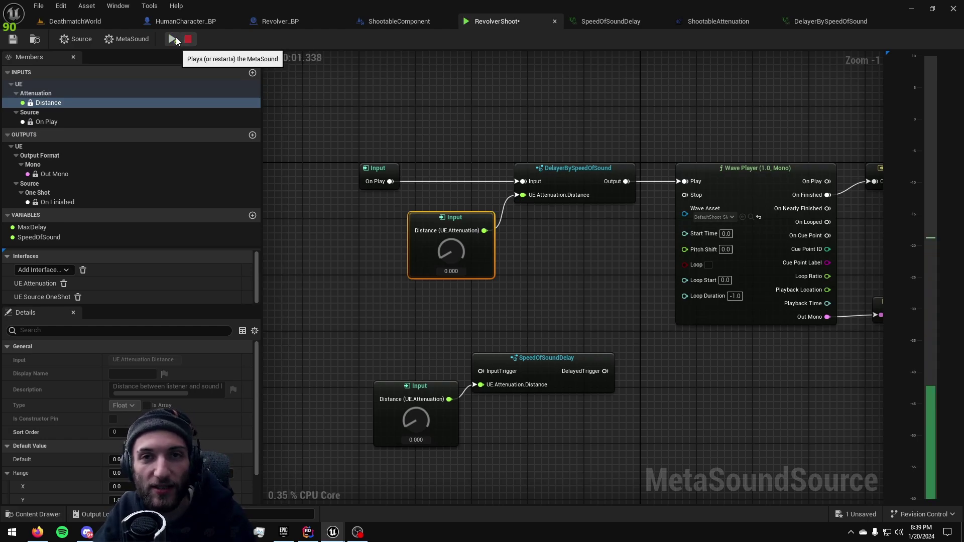
Set the Distance preview value to 1.0 and audition the gunshot again
click(597, 276)
drag(450, 250, 462, 237)
click(171, 40)
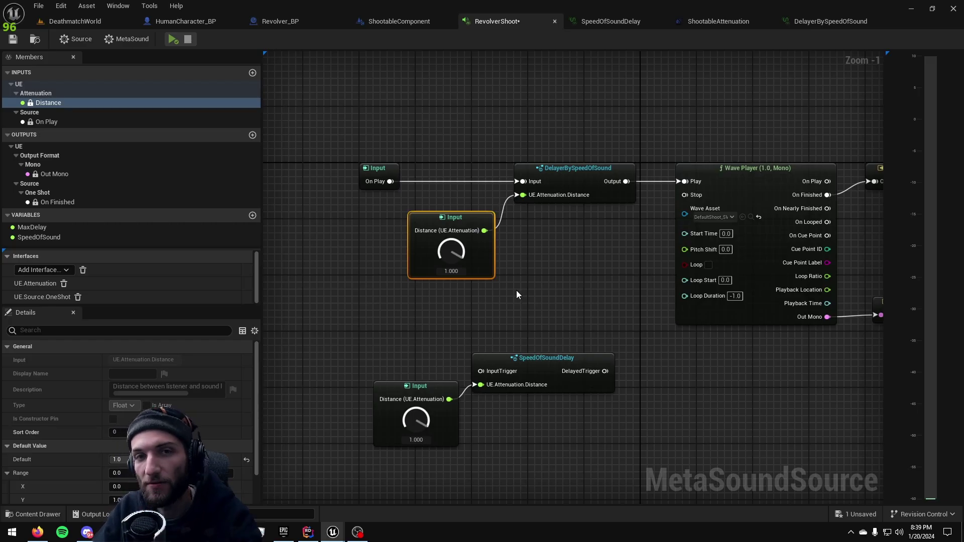
scroll(55, 473, down, 2)
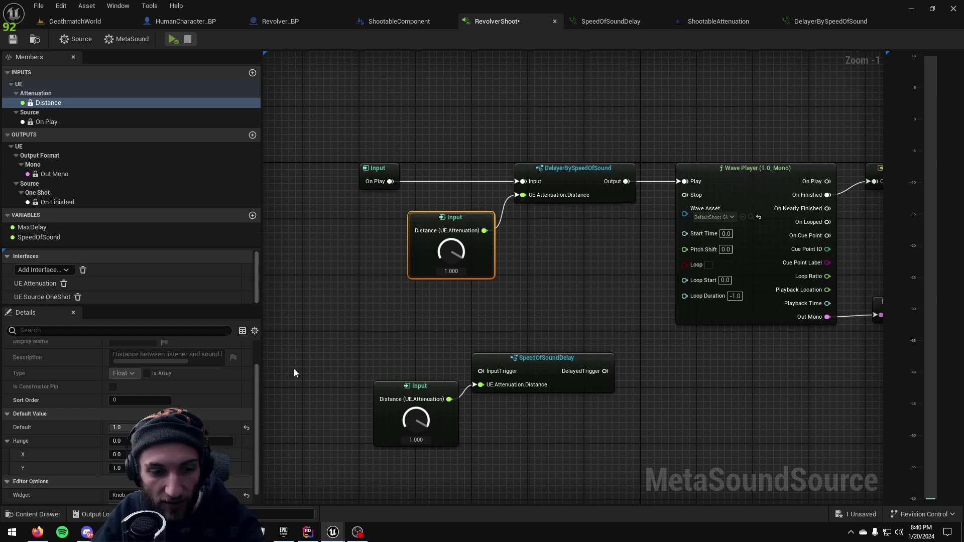
scroll(40, 442, down, 1)
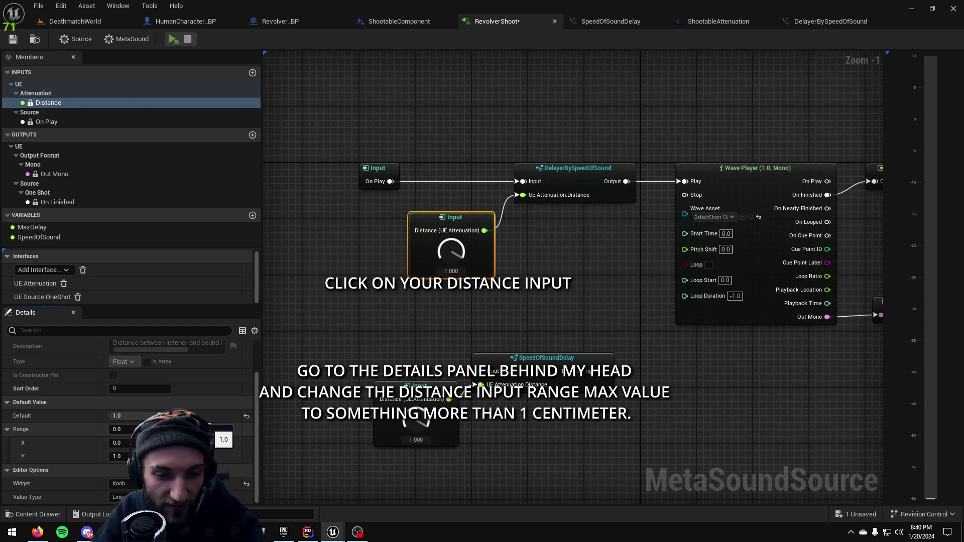
Set the Distance range maximum to 100000, audition the gunshot, then return Distance to 0
text(100000)
key(Return)
click(408, 290)
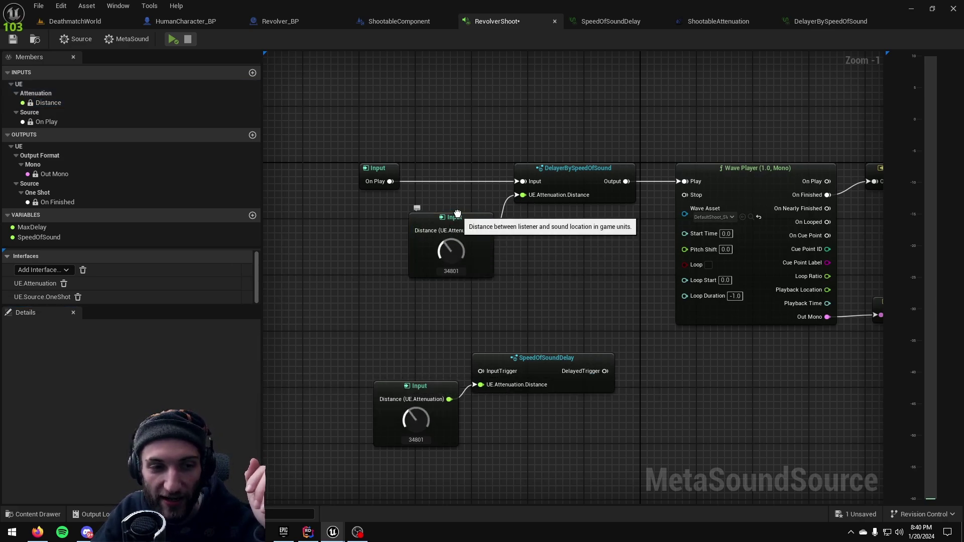
click(174, 39)
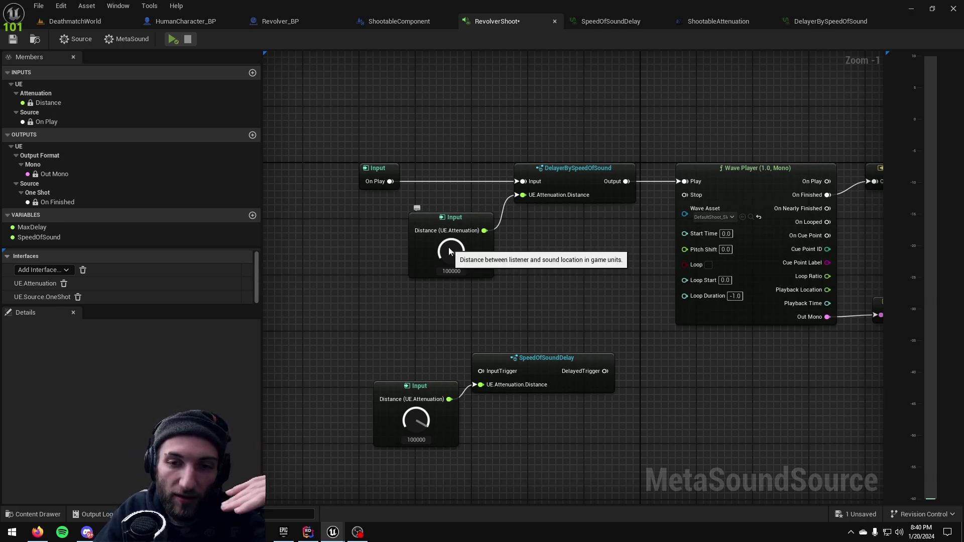
drag(449, 251, 462, 407)
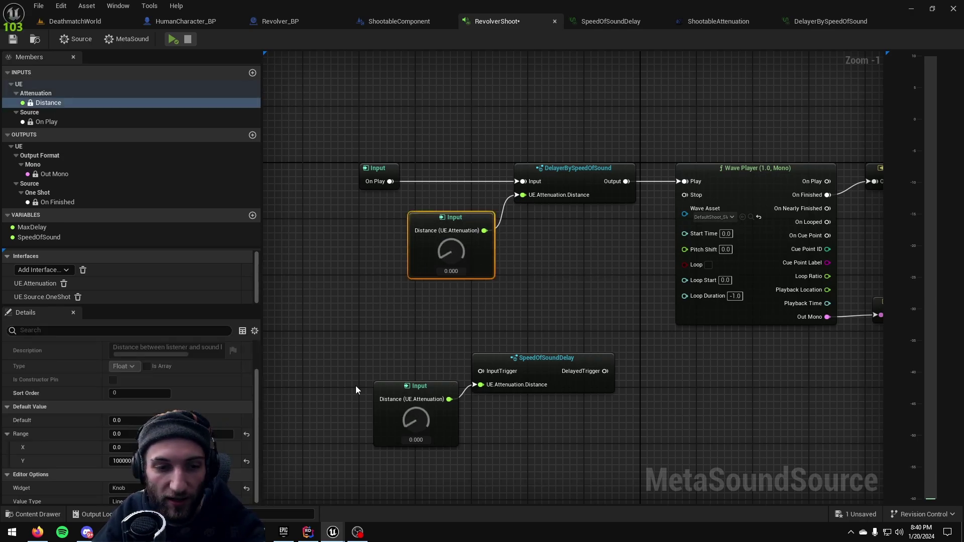
Reset the Distance input's Range maximum back to its 1.0 default in Details
click(246, 461)
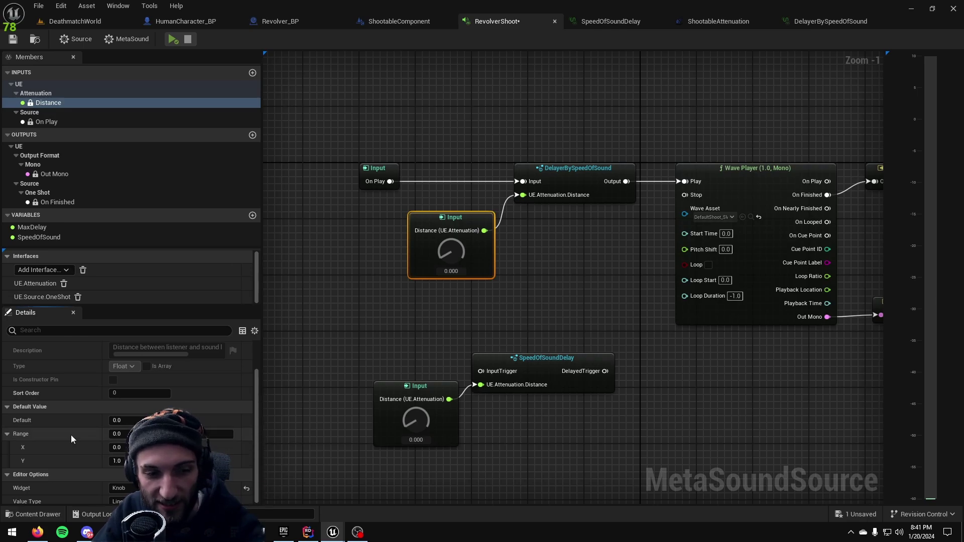
click(558, 321)
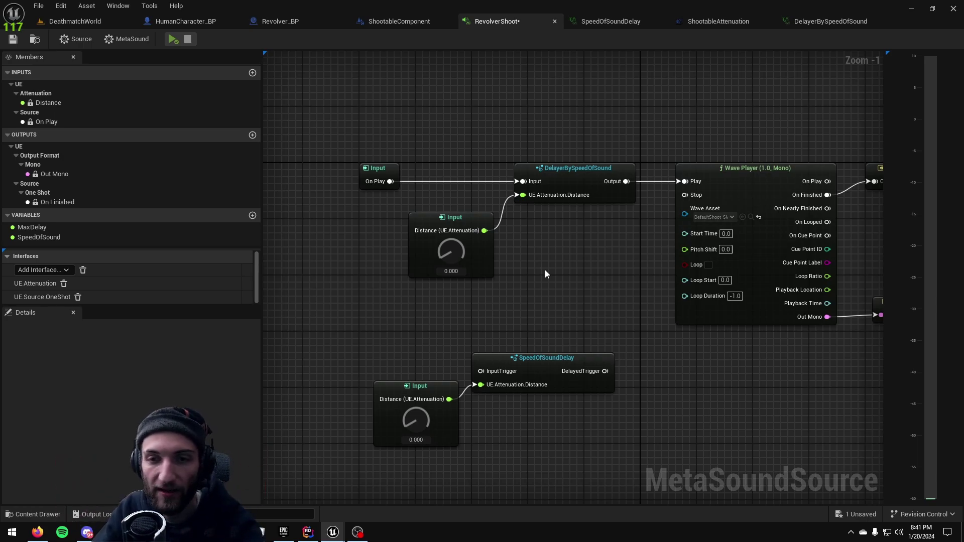
Pan the full RevolverShoot graph into view and marquee-select the Distance and DelayerBySpeedOfSound nodes
right_drag(546, 274, 435, 240)
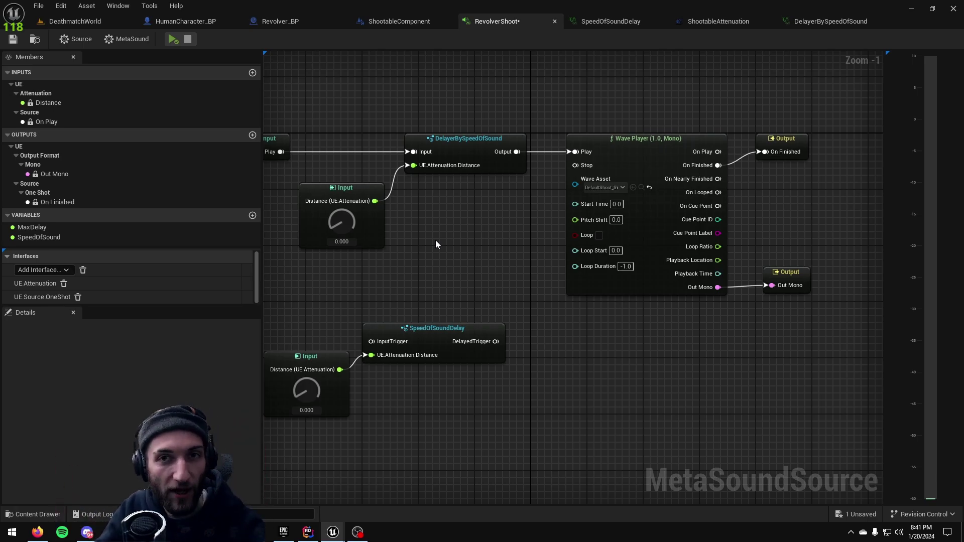
right_drag(435, 240, 515, 239)
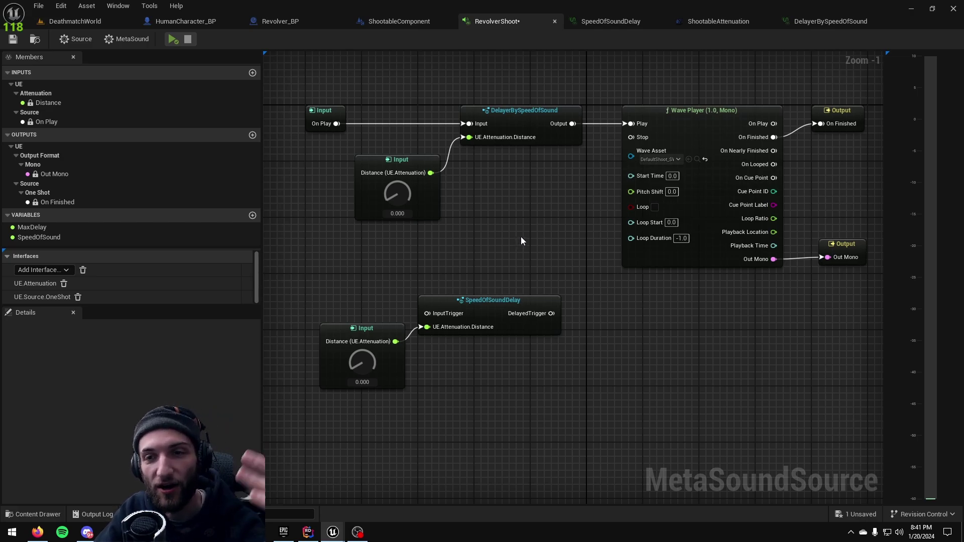
drag(437, 247, 552, 101)
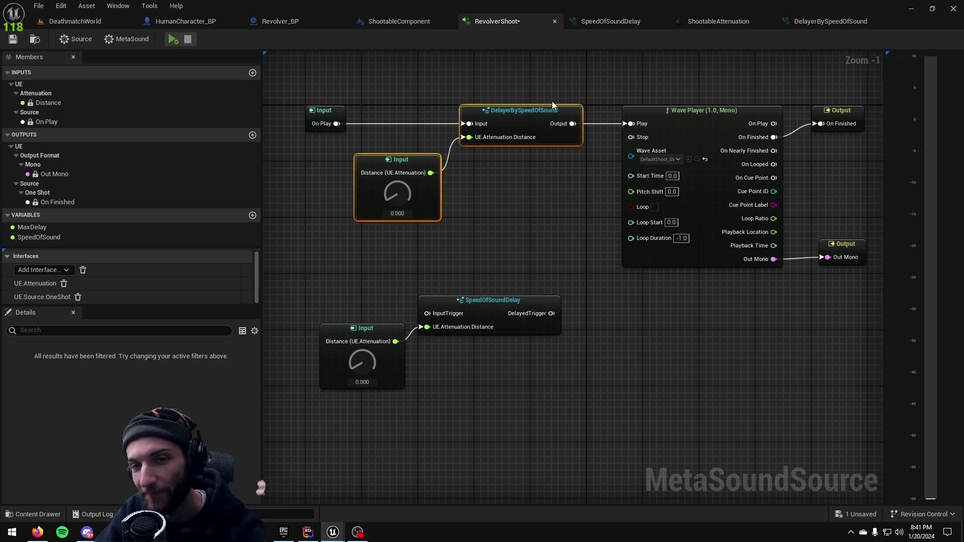